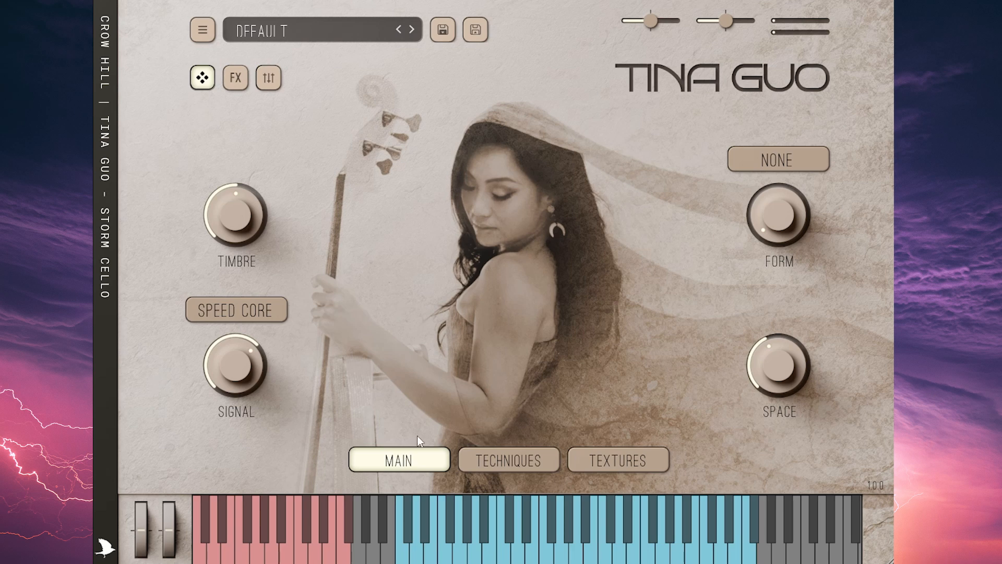
# Step: Show the techniques list and audition Sustain Vib, Sustain (Gliss), Sustain Vib (Gliss), Tremolo and Sul Ponticello in turn
pyautogui.click(502, 461)
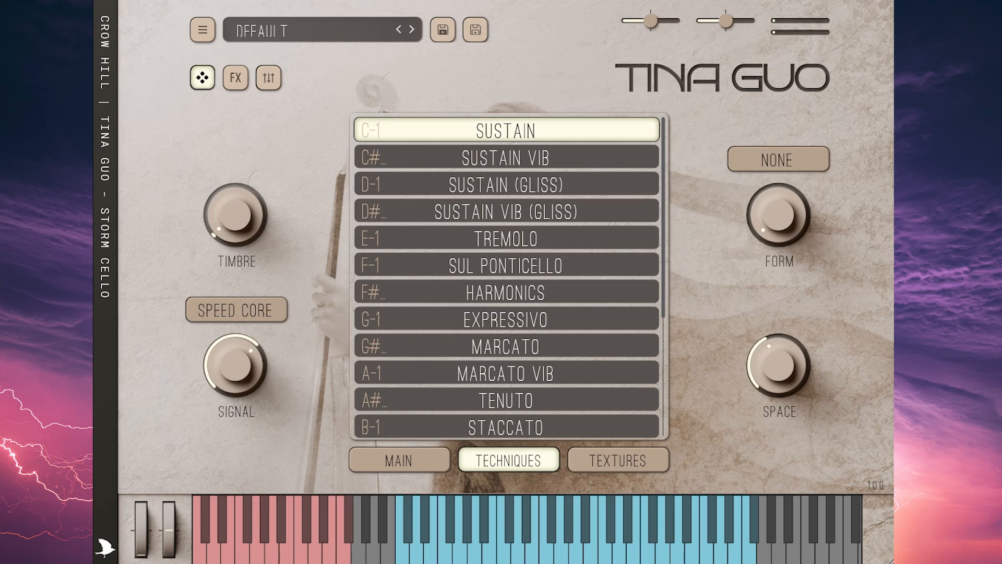
pyautogui.click(417, 151)
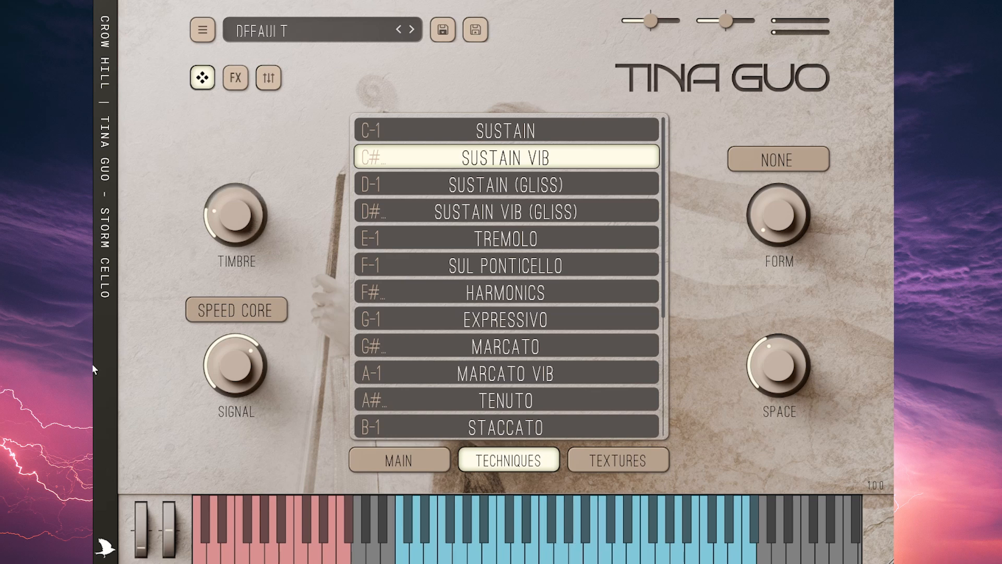
pyautogui.click(453, 185)
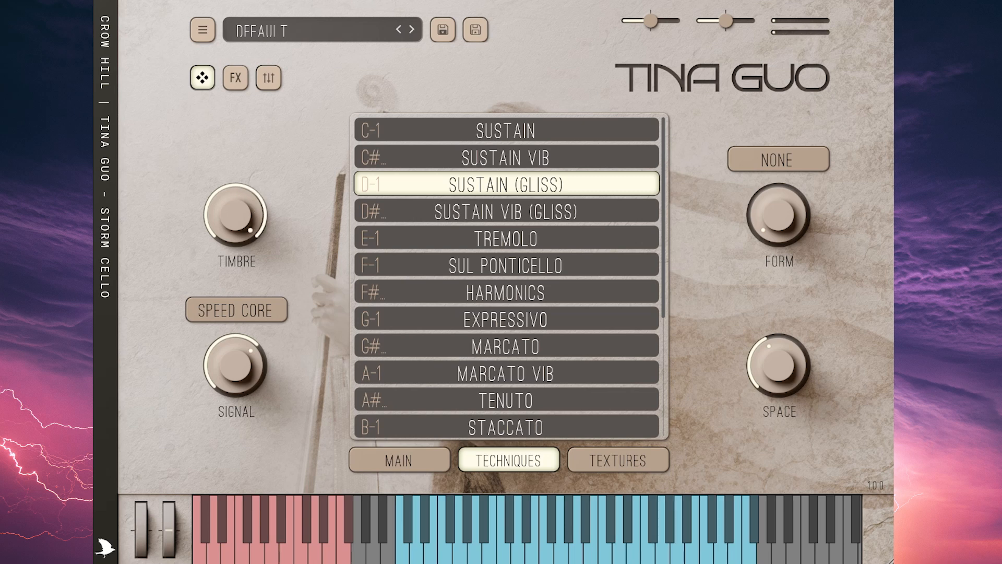
pyautogui.click(538, 214)
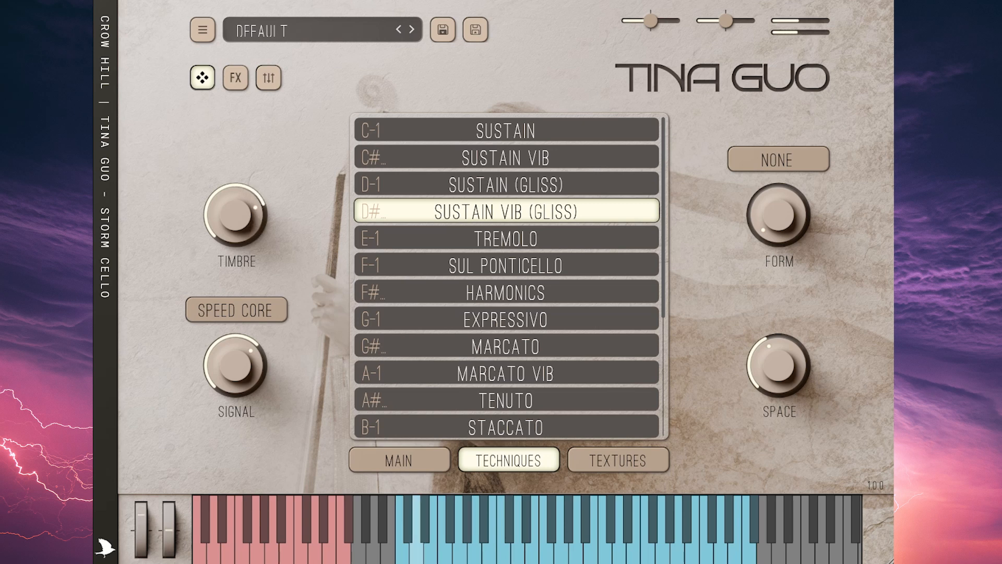
pyautogui.click(448, 239)
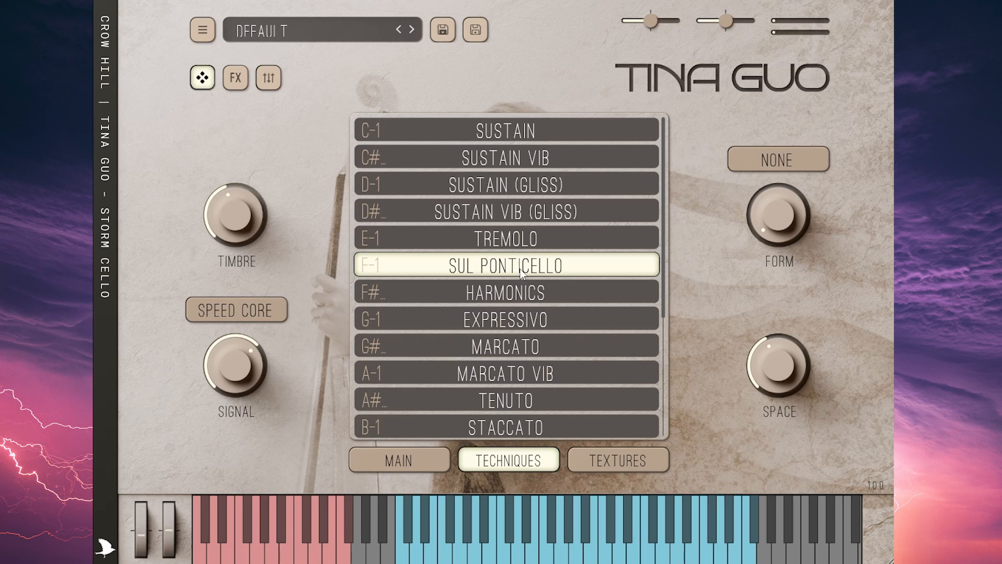
# Step: Audition the Harmonics, Expressivo, Marcato and Marcato Vib techniques one after another
pyautogui.click(507, 294)
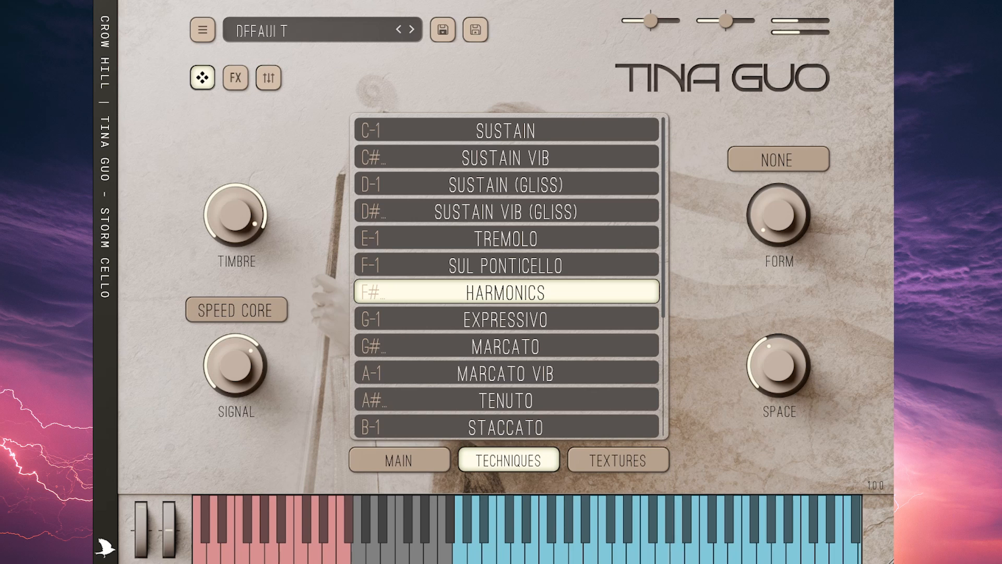
pyautogui.click(422, 318)
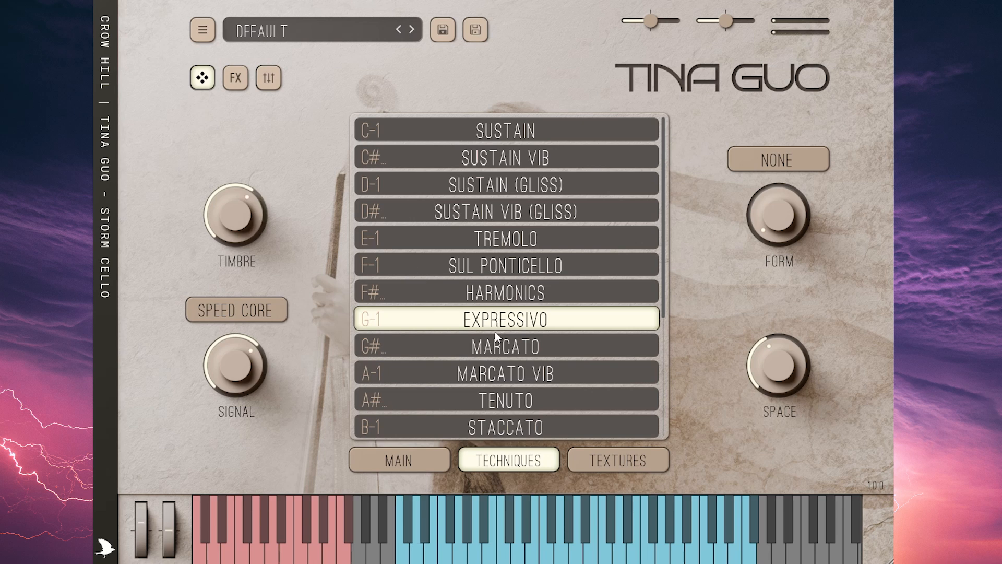
pyautogui.click(494, 345)
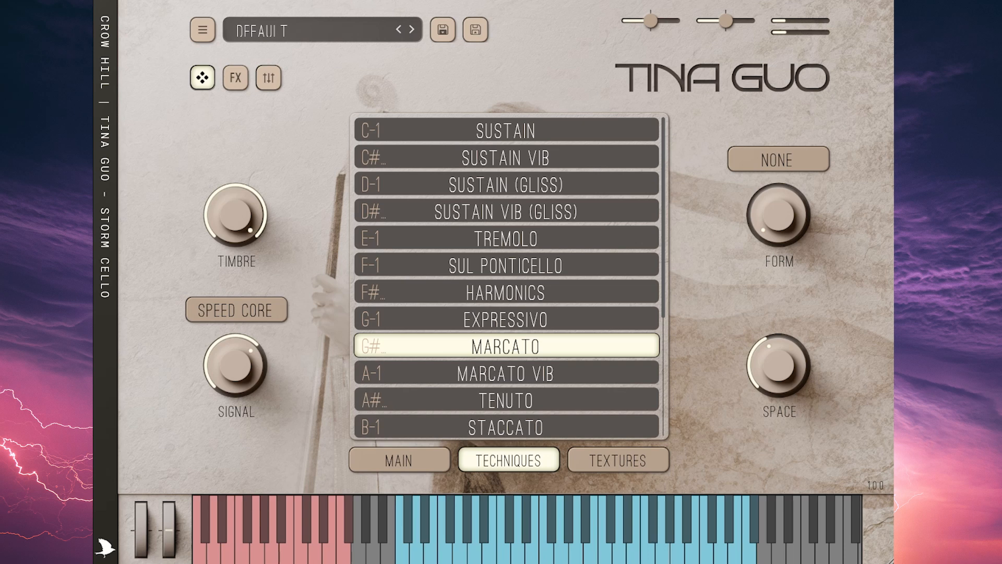
pyautogui.click(389, 372)
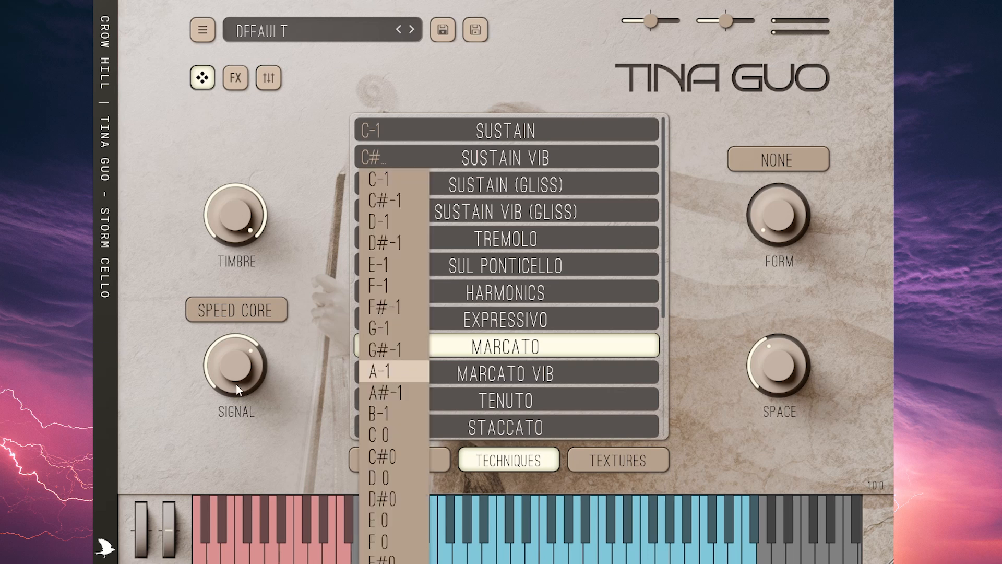
pyautogui.click(483, 379)
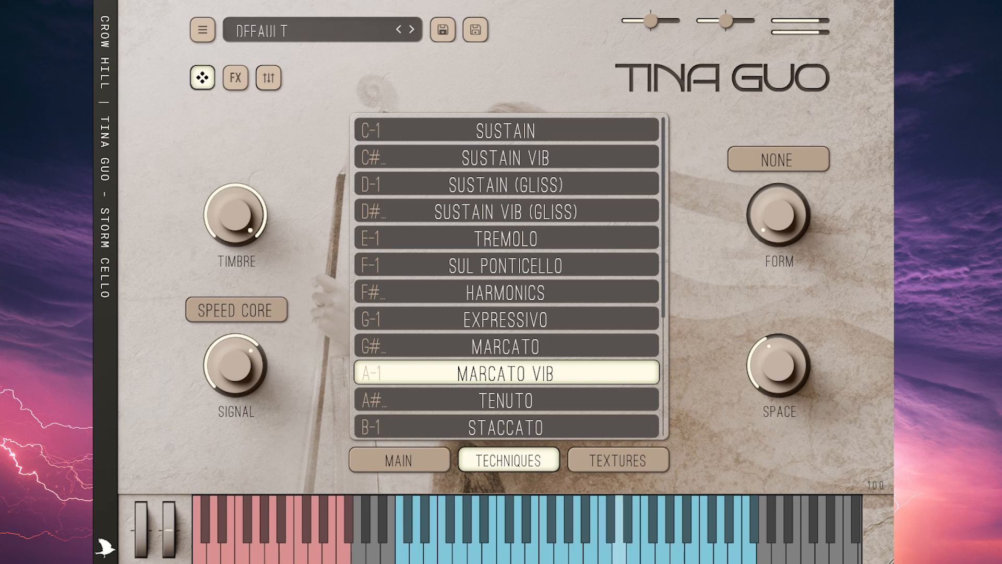
# Step: Audition the Tenuto, Staccato, Spiccato and Pizzicato techniques one after another
pyautogui.scroll(-4, 550, 285)
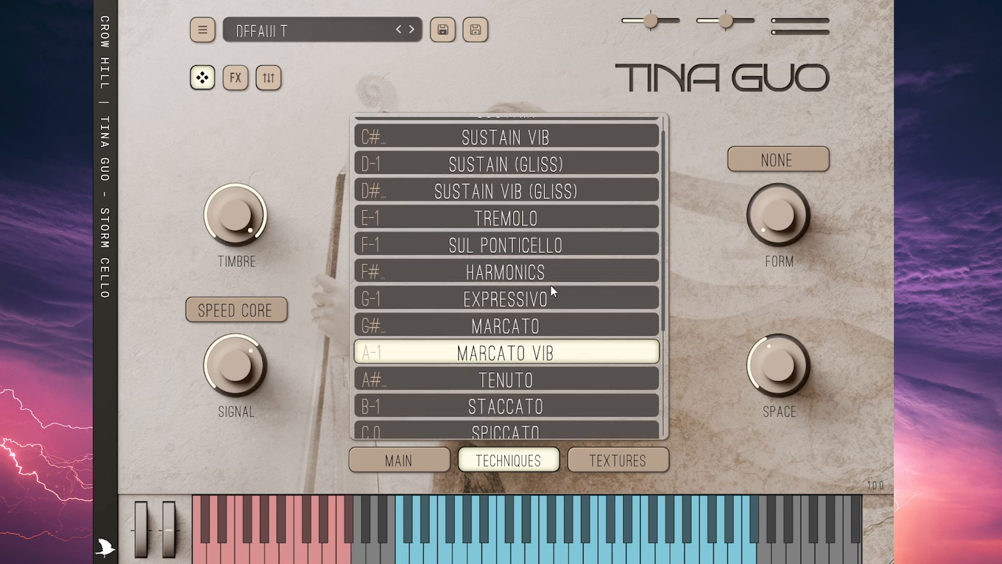
pyautogui.click(540, 298)
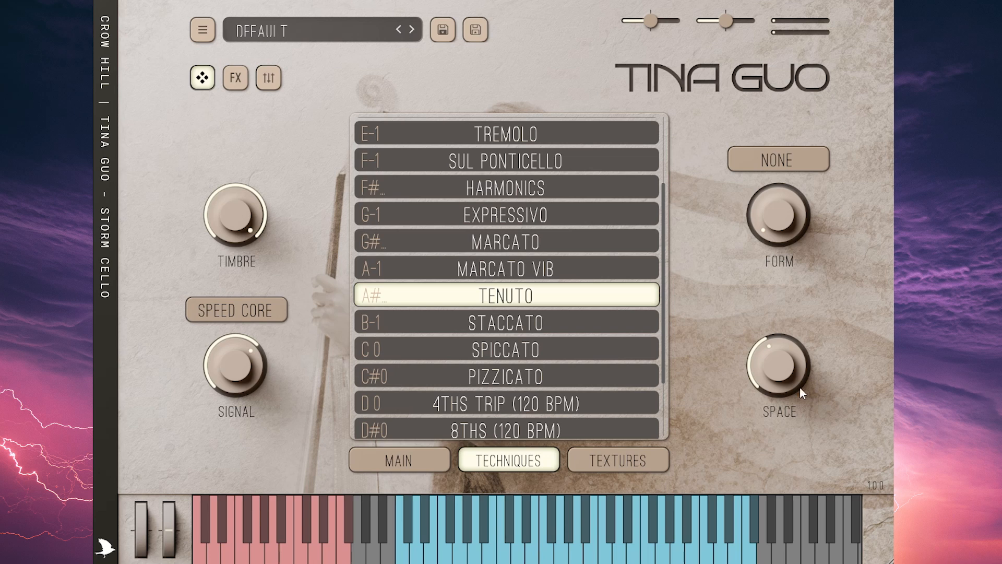
pyautogui.moveTo(790, 401); pyautogui.dragTo(803, 427)
pyautogui.moveTo(795, 353); pyautogui.dragTo(789, 329)
pyautogui.click(584, 320)
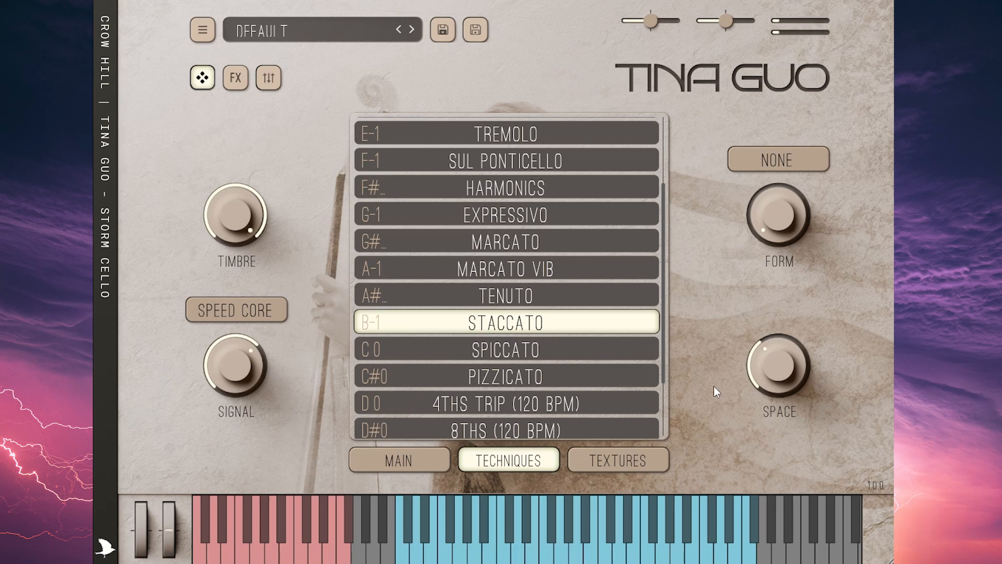
pyautogui.click(567, 351)
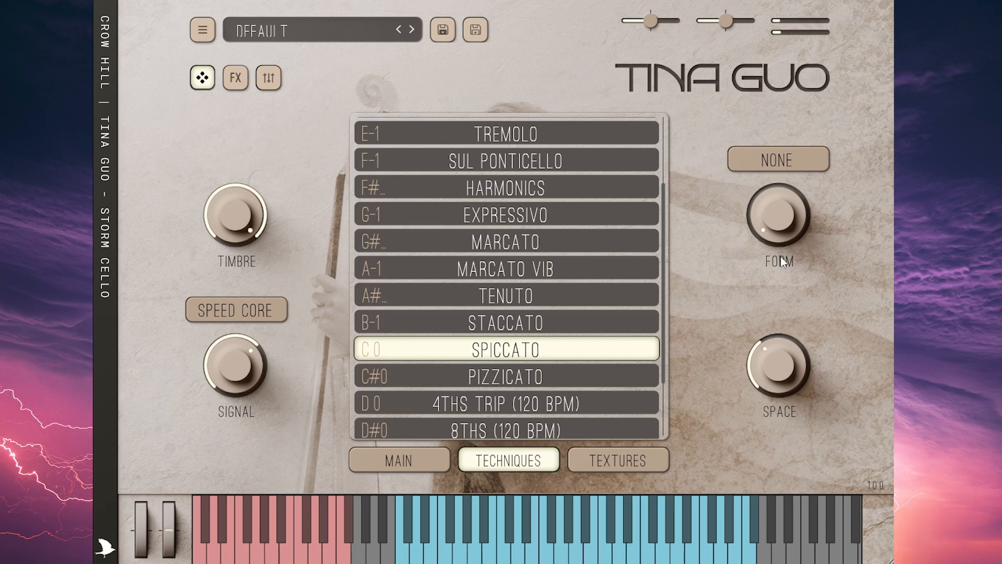
pyautogui.click(611, 380)
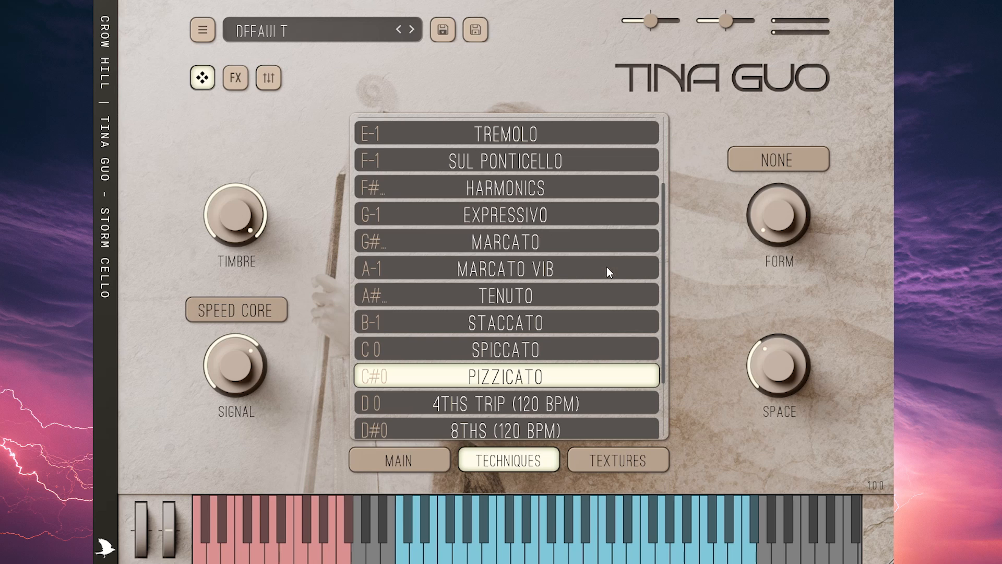
# Step: Audition the rhythmic techniques: 4ths Trip, 8ths, 8ths Trip and 16ths at 120 BPM, plus 16ths at 160 BPM
pyautogui.scroll(-3, 607, 267)
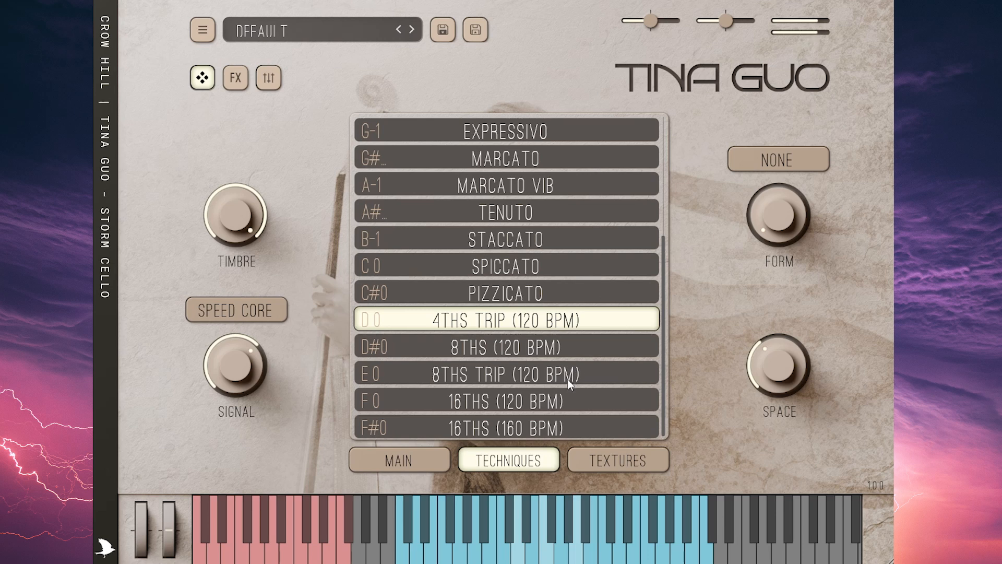
pyautogui.click(521, 335)
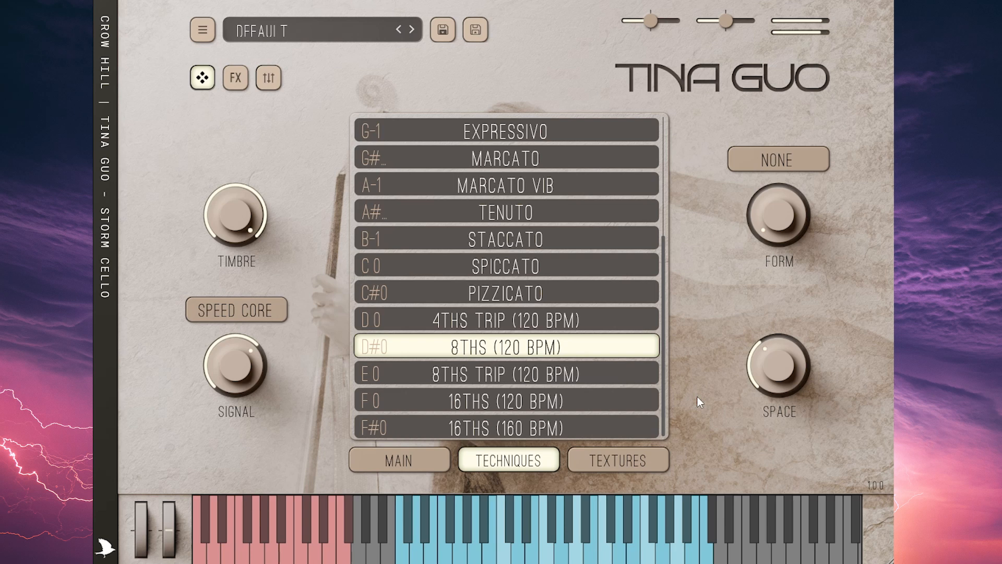
pyautogui.click(524, 380)
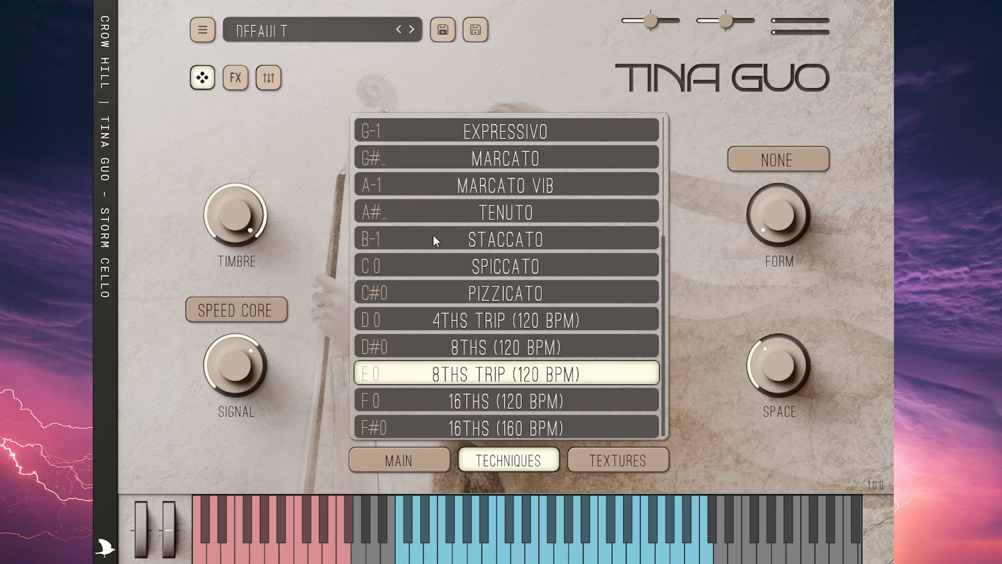
pyautogui.scroll(-1, 489, 329)
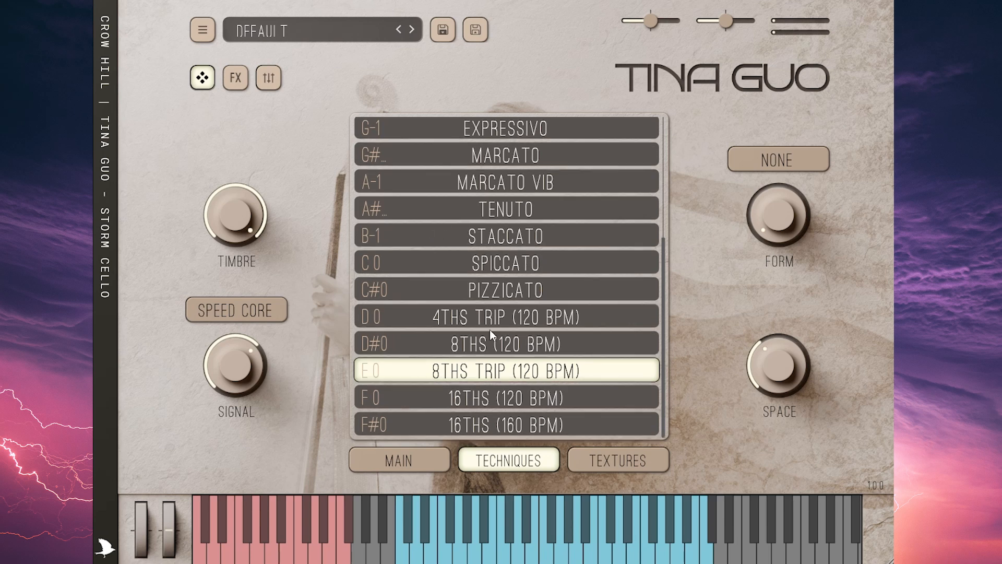
pyautogui.click(554, 404)
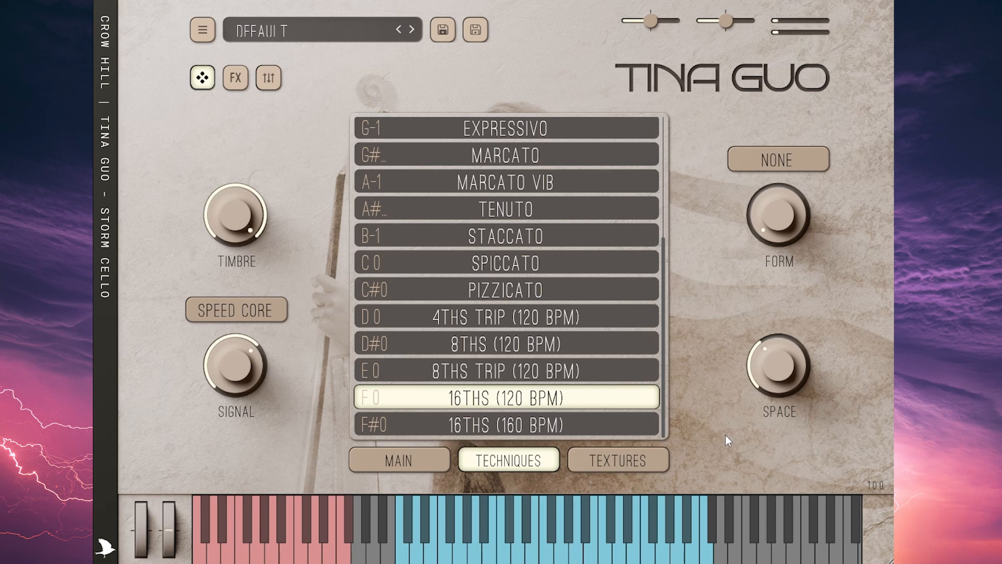
pyautogui.click(591, 428)
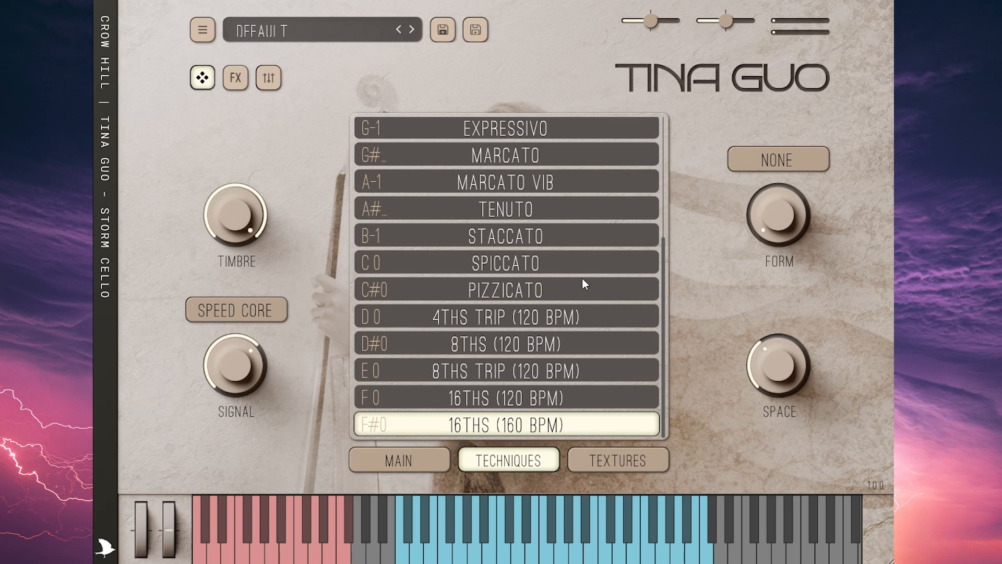
# Step: Return to the longer articulations and audition Expressivo and Sustain (Gliss) again for comparison
pyautogui.scroll(1, 586, 277)
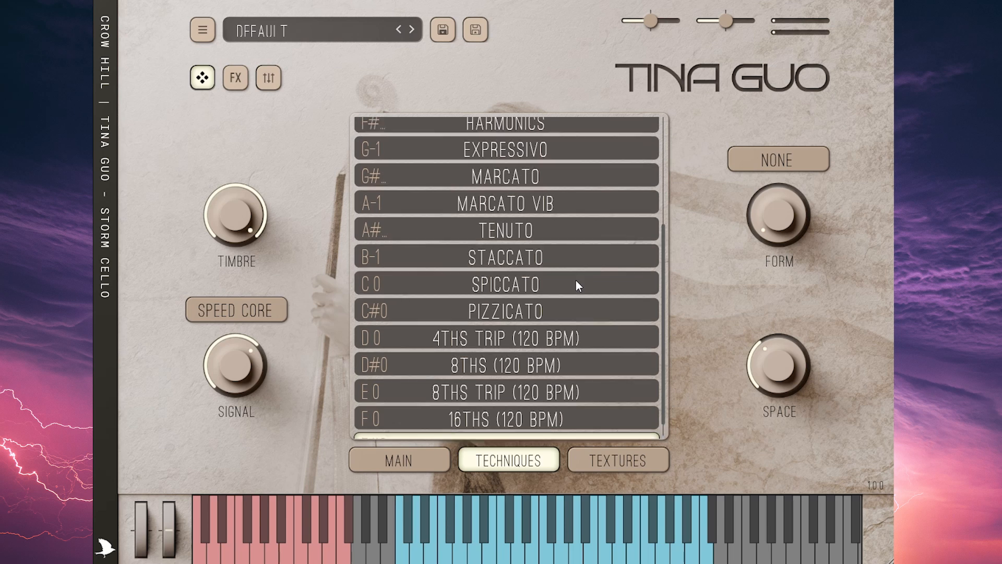
pyautogui.scroll(1, 578, 282)
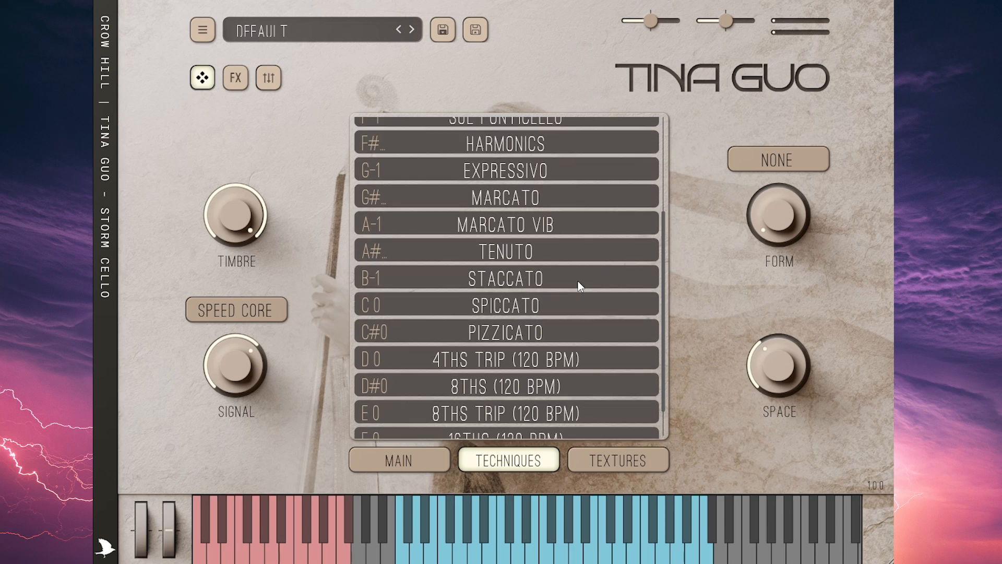
pyautogui.scroll(-2, 575, 290)
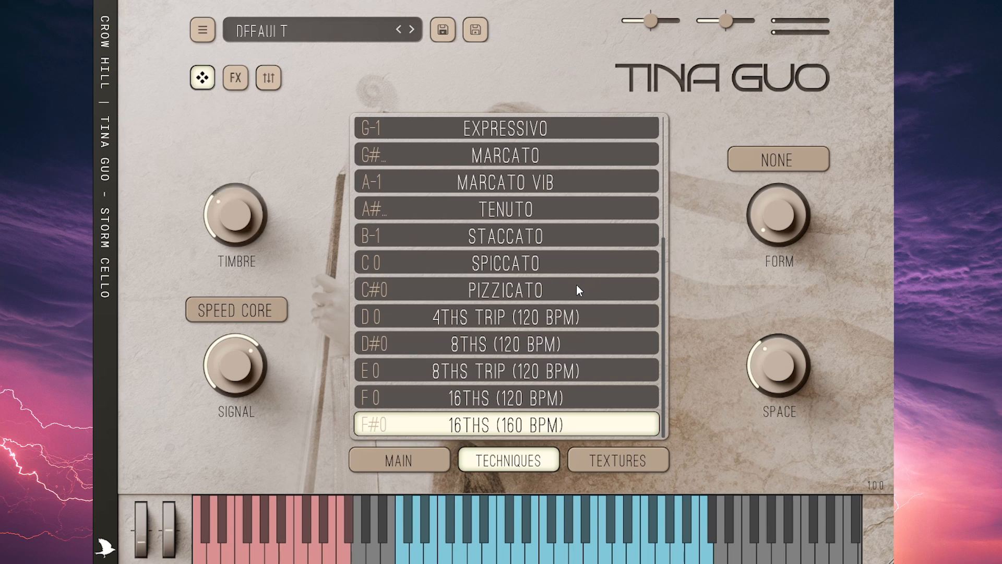
pyautogui.scroll(1, 570, 292)
pyautogui.scroll(3, 562, 291)
pyautogui.click(547, 235)
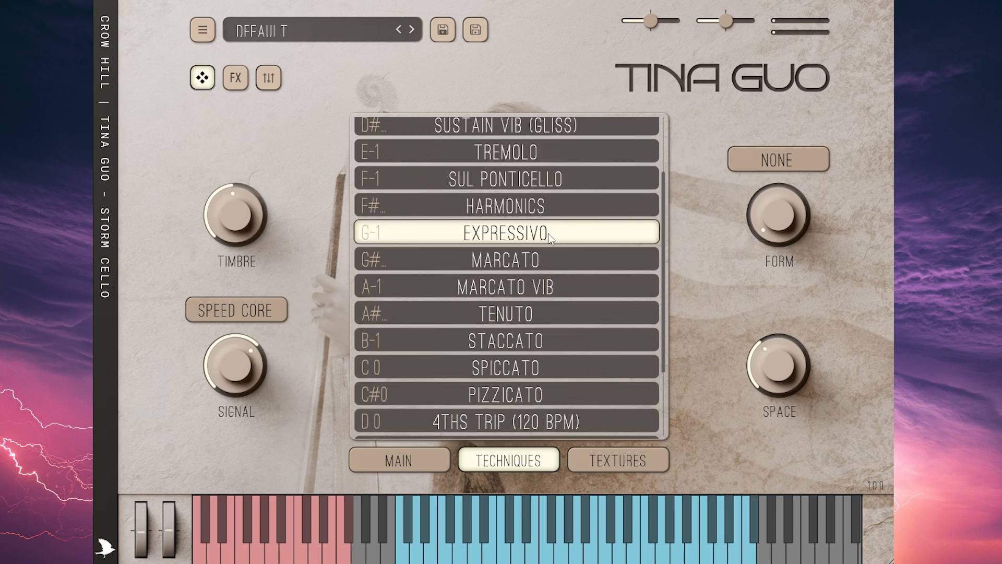
pyautogui.scroll(4, 548, 235)
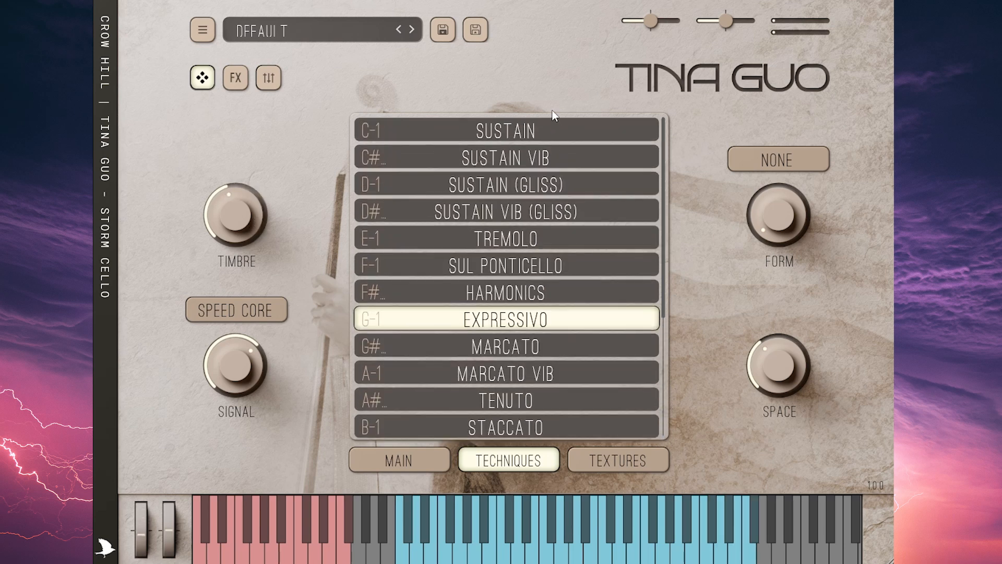
pyautogui.click(561, 184)
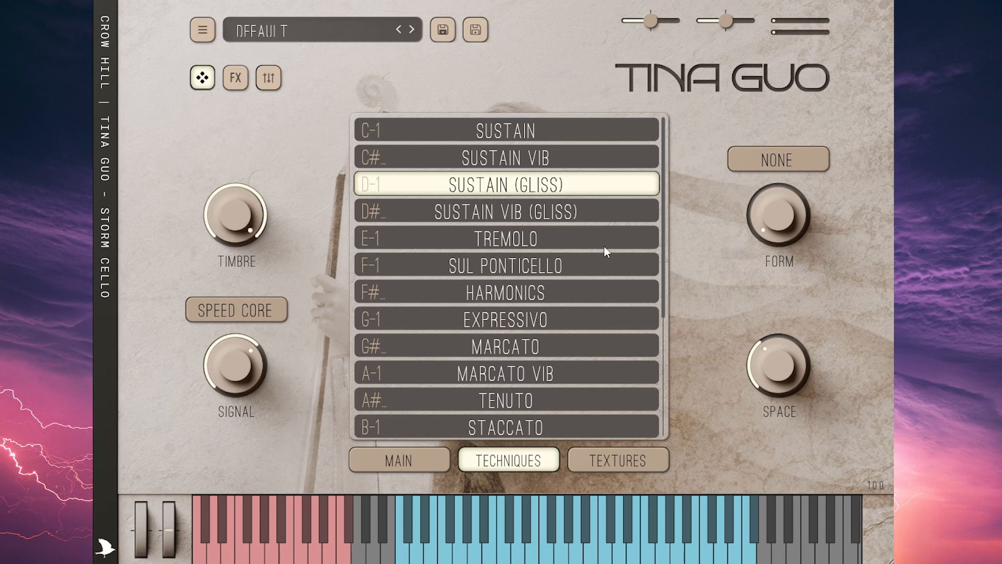
# Step: Select the 8ths (120 BPM) technique and set its playback speed to X0.5
pyautogui.scroll(-7, 532, 300)
pyautogui.click(542, 346)
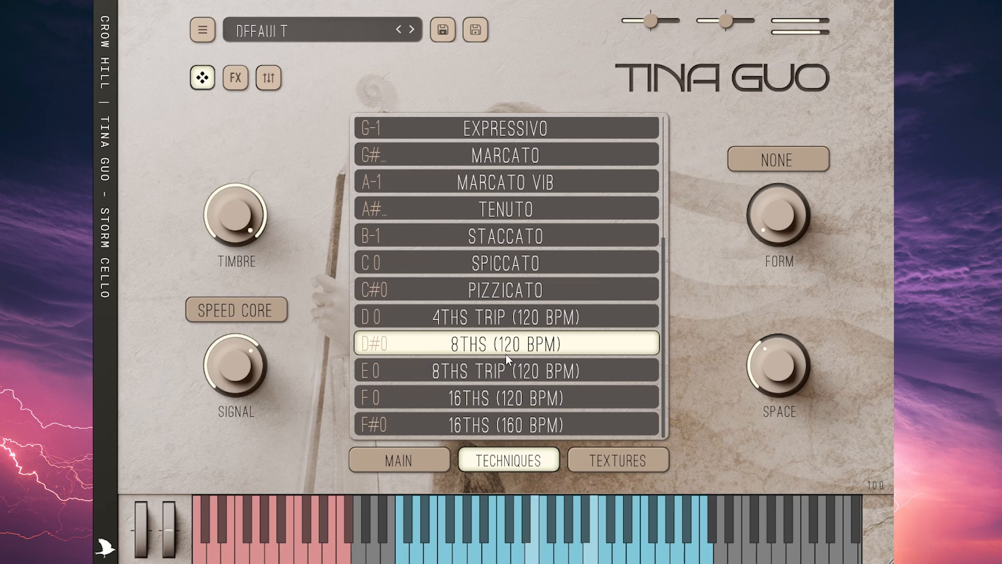
pyautogui.click(241, 306)
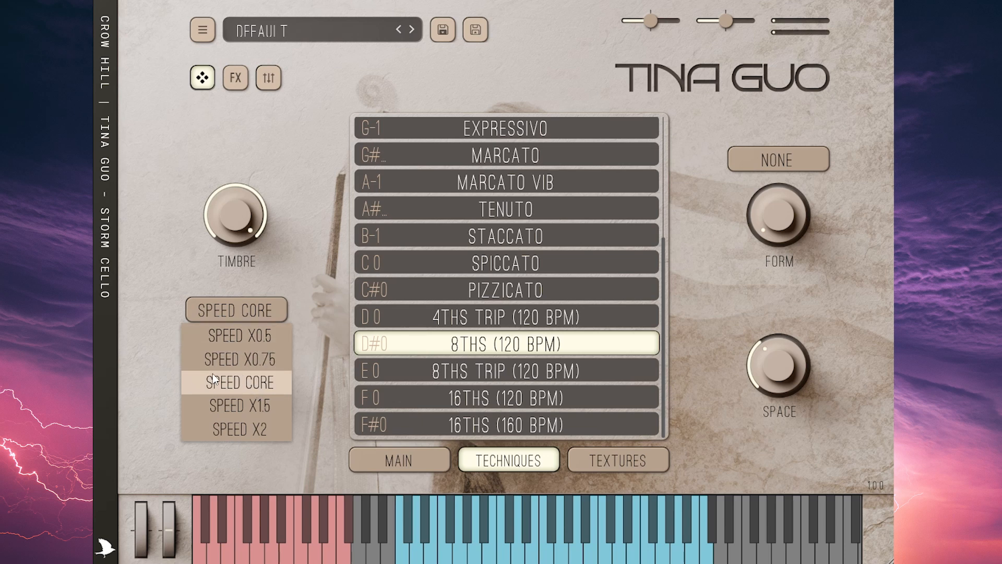
pyautogui.click(244, 337)
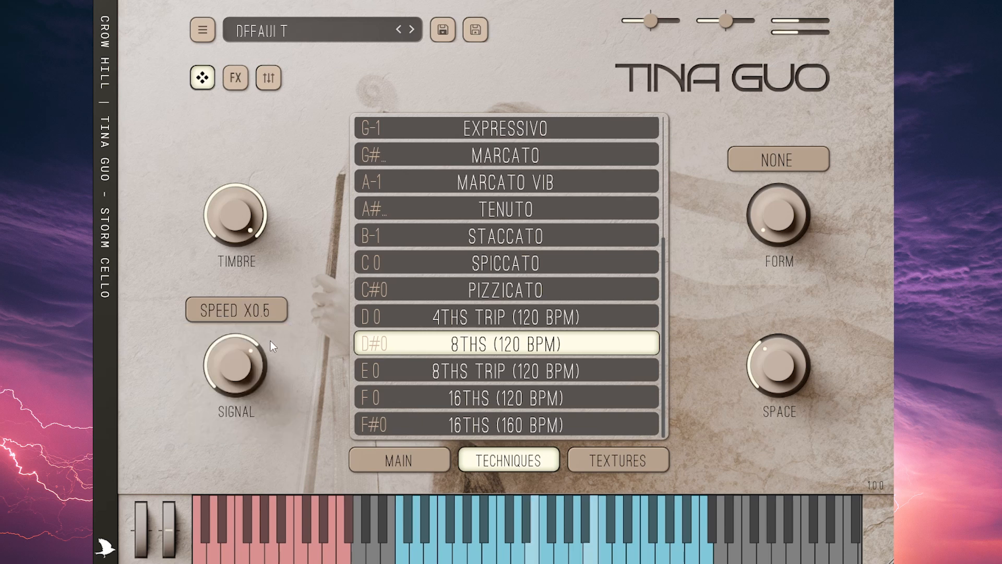
# Step: Audition 8ths (120 BPM) at playback speeds X0.75, X1.5 and X2, and switch to 16ths (160 BPM) at X2
pyautogui.click(263, 312)
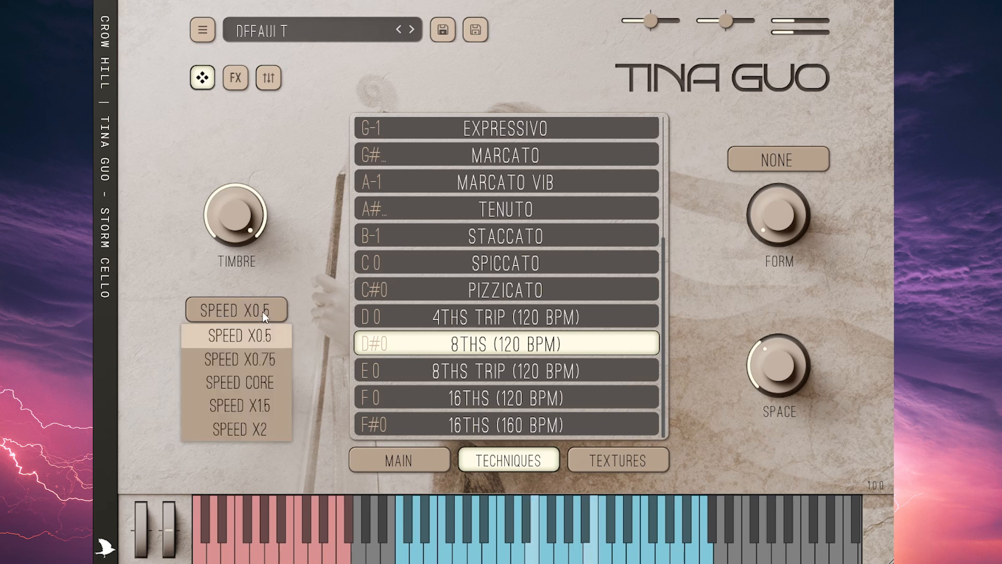
pyautogui.click(270, 359)
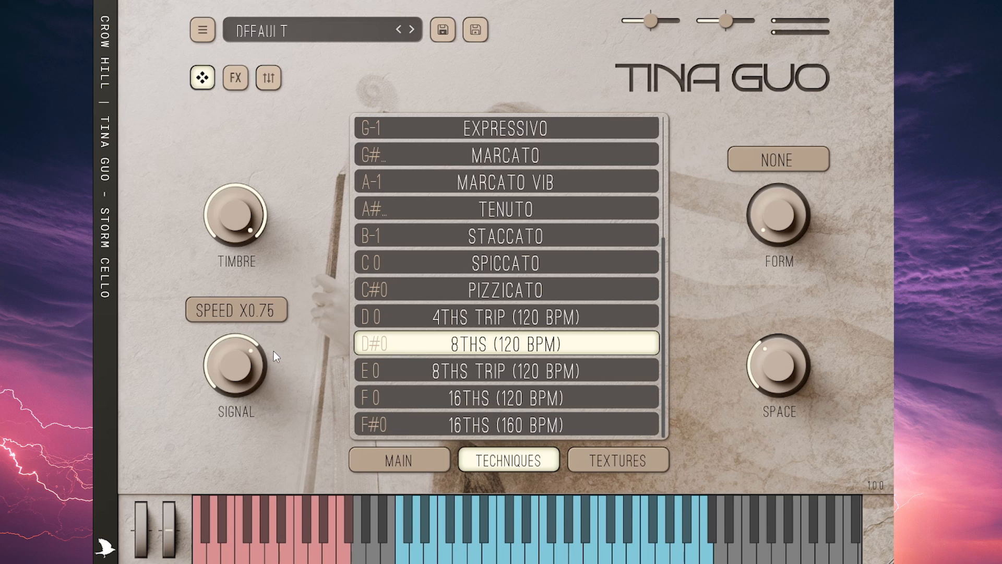
pyautogui.click(255, 313)
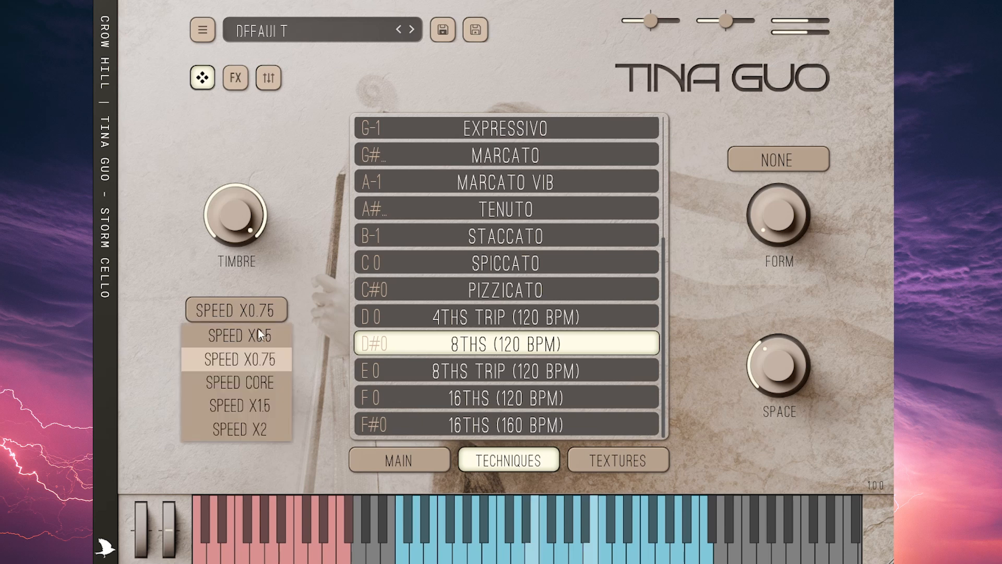
pyautogui.click(264, 401)
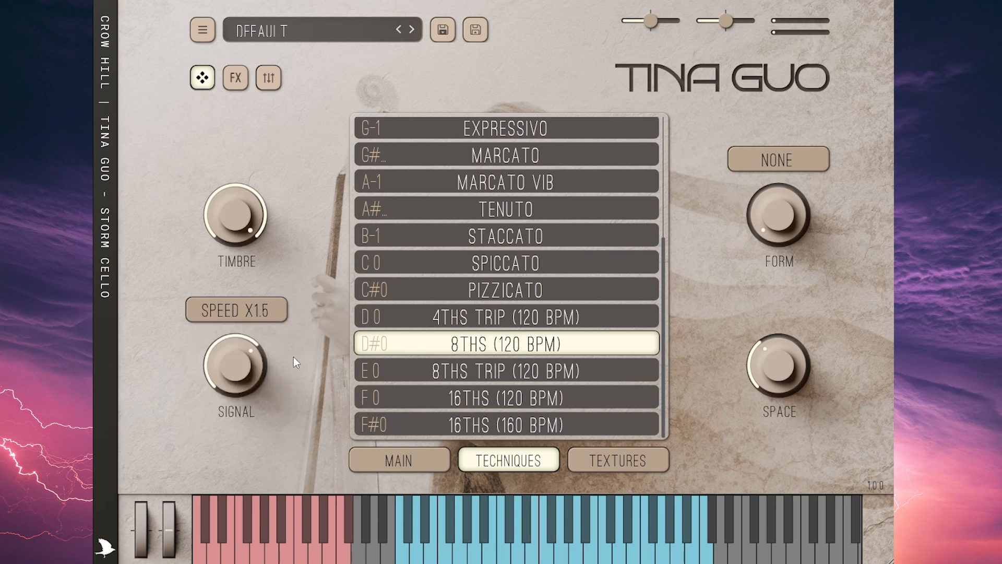
pyautogui.click(259, 305)
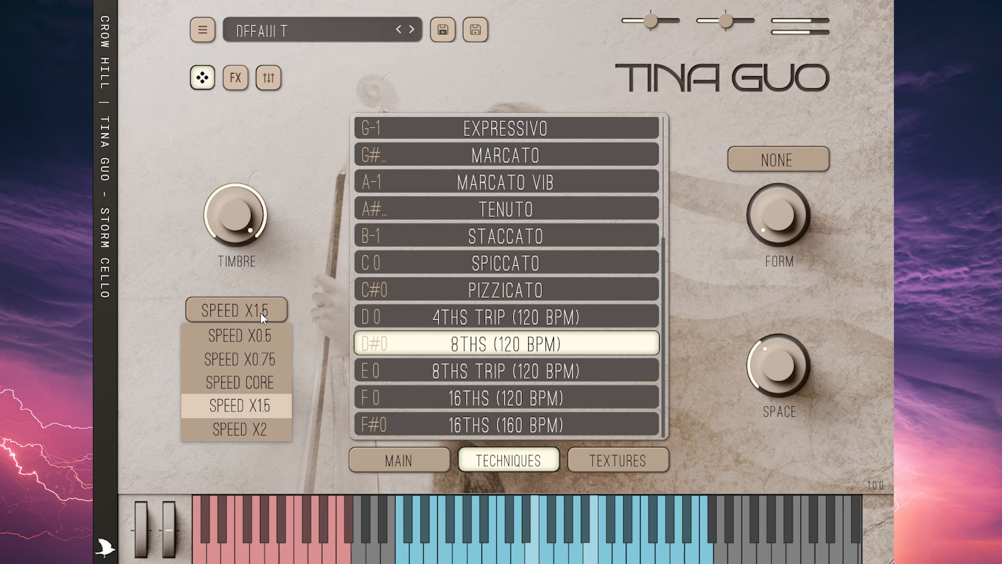
pyautogui.click(267, 429)
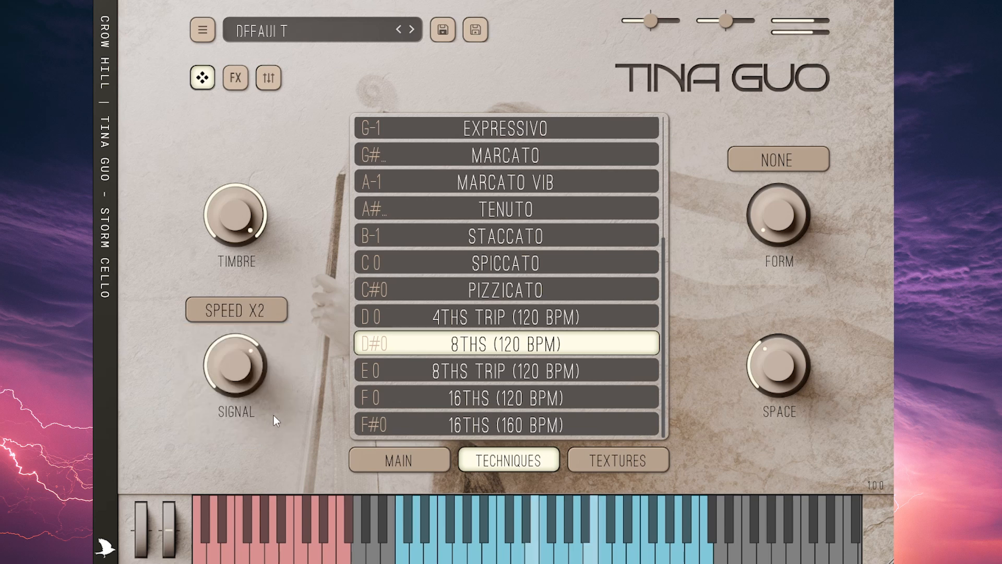
pyautogui.click(495, 425)
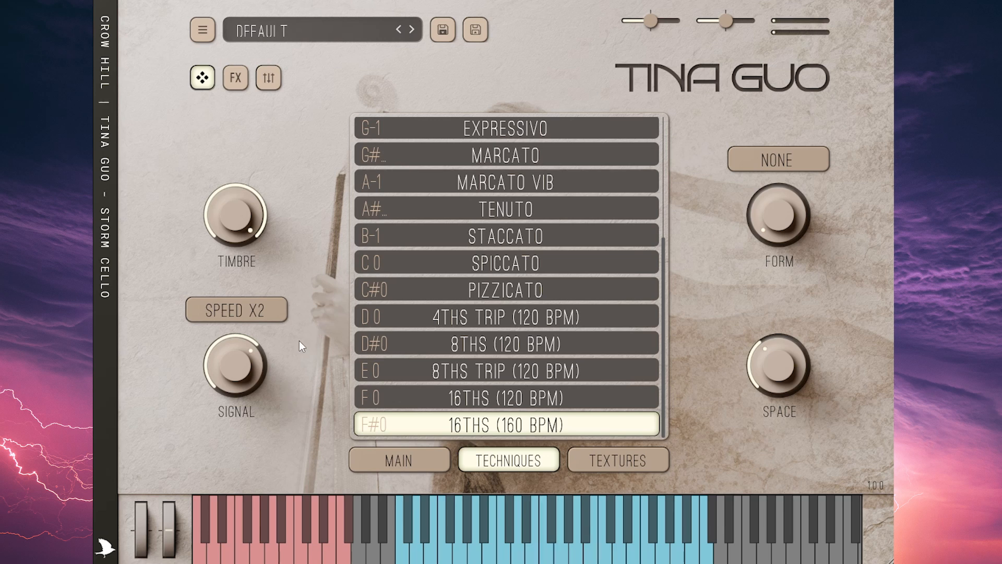
# Step: Return to the long articulations and select the Sustain Vib technique
pyautogui.scroll(3, 486, 334)
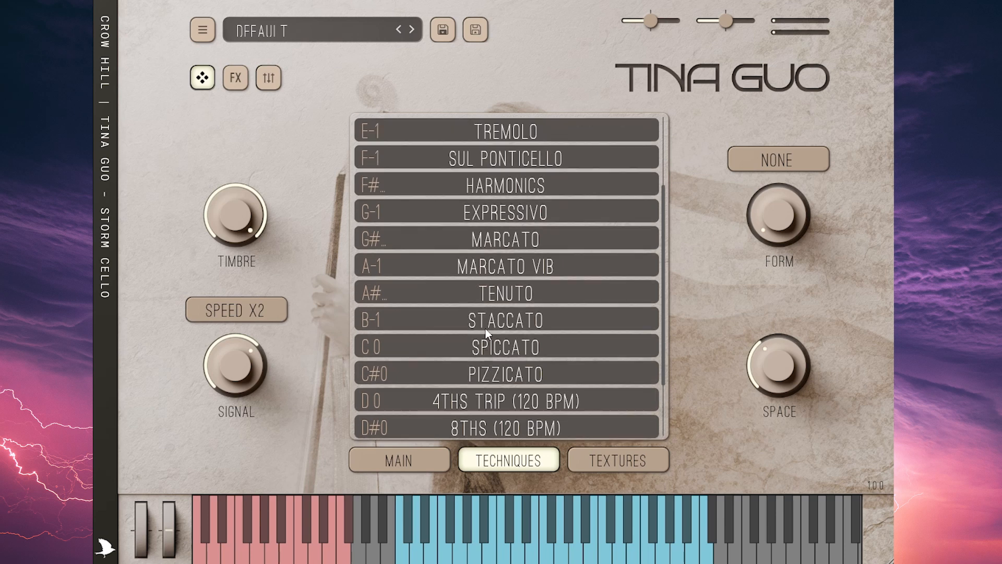
pyautogui.scroll(-3, 487, 334)
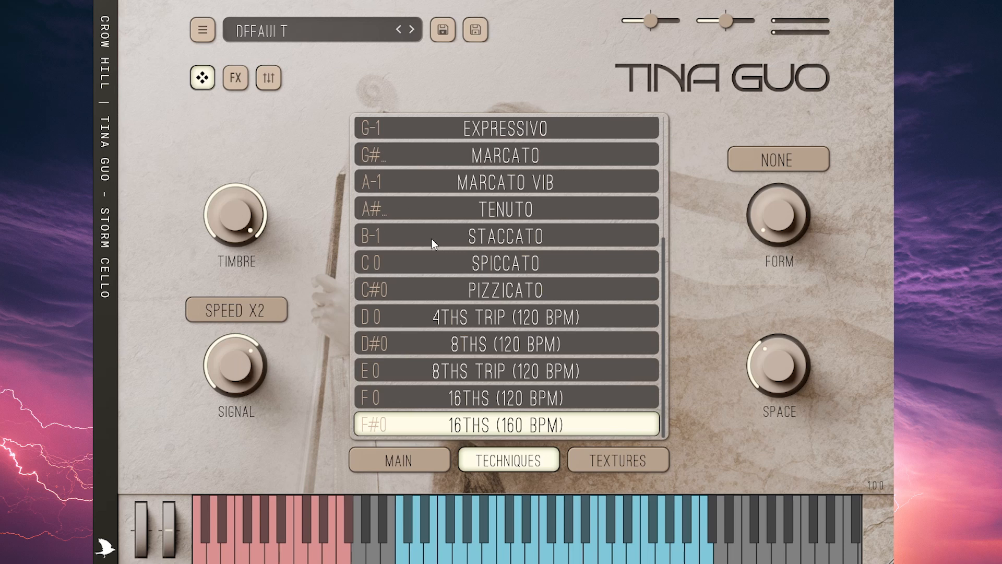
pyautogui.scroll(4, 432, 238)
pyautogui.click(482, 165)
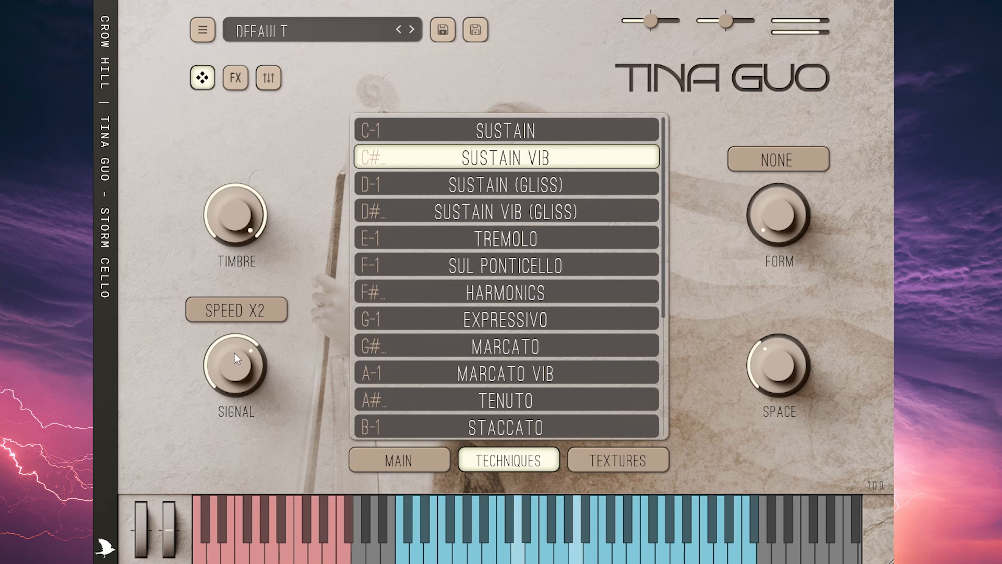
# Step: Raise Signal and Space to maximum while auditioning Sustain Vib, and bring Space back down to 64
pyautogui.moveTo(235, 354); pyautogui.dragTo(255, 307)
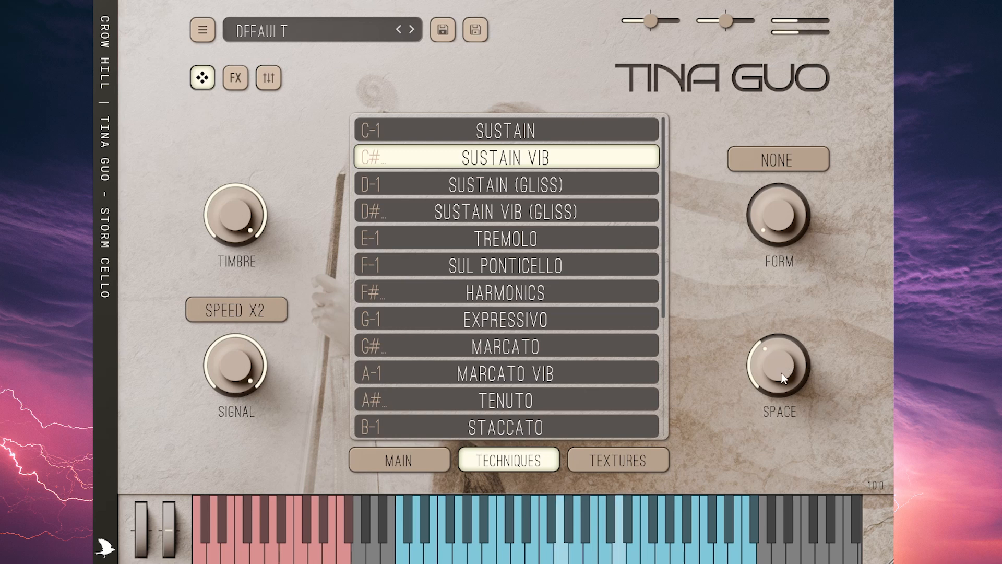
pyautogui.moveTo(781, 370); pyautogui.dragTo(803, 308)
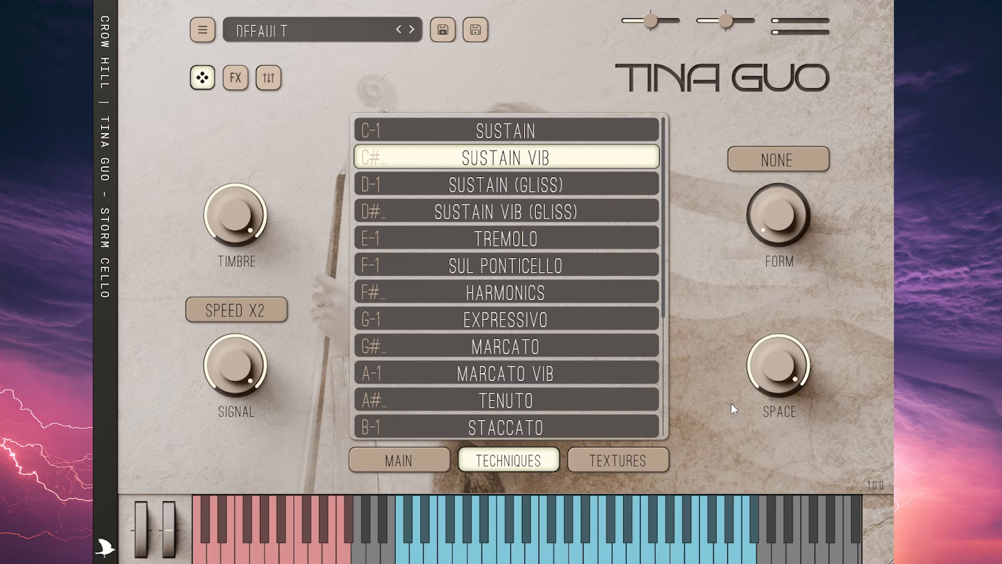
pyautogui.moveTo(790, 370); pyautogui.dragTo(793, 403)
# Step: Examine the effects settings and the available Space reverb types, and return to the techniques view
pyautogui.click(236, 77)
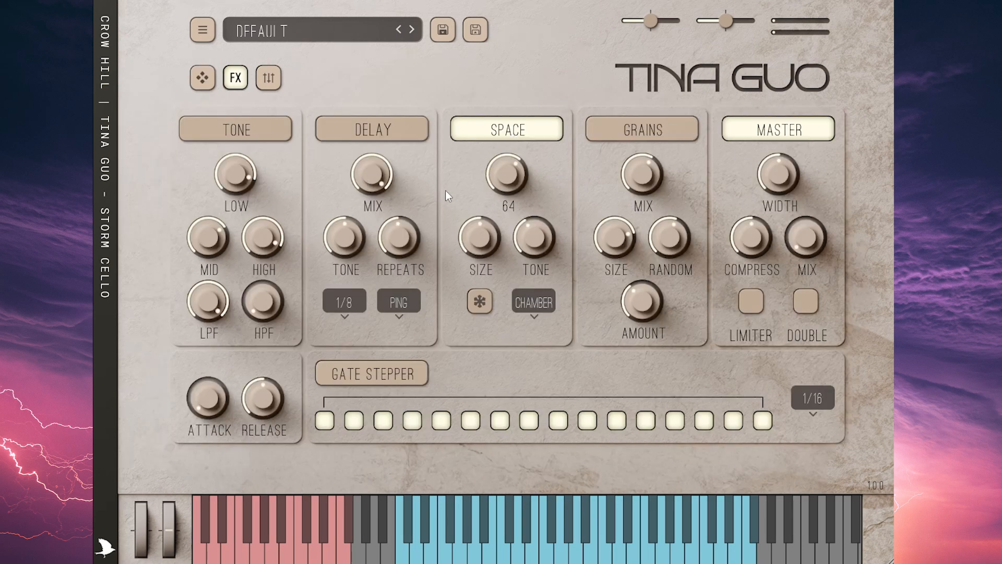
pyautogui.click(545, 306)
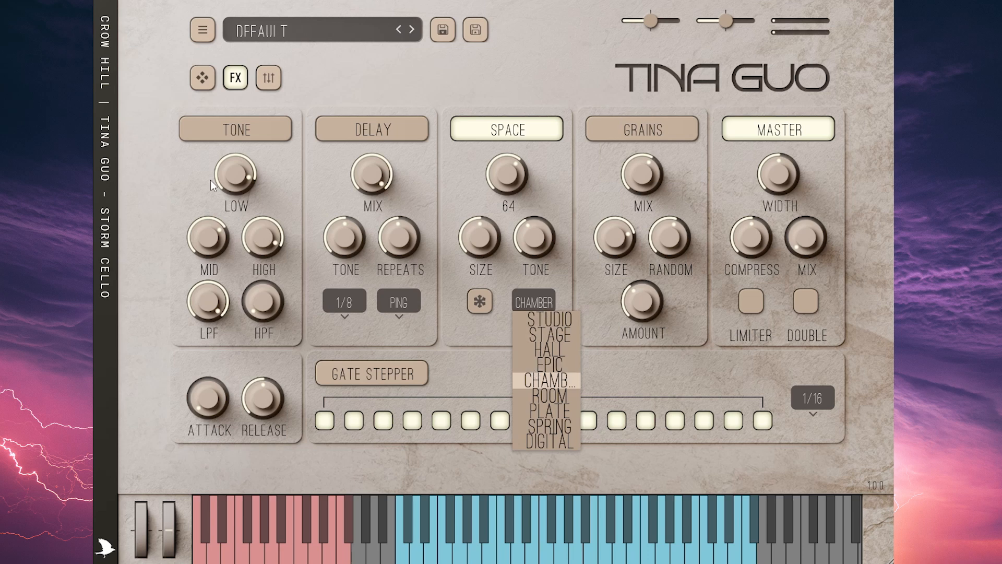
pyautogui.click(181, 104)
pyautogui.click(202, 80)
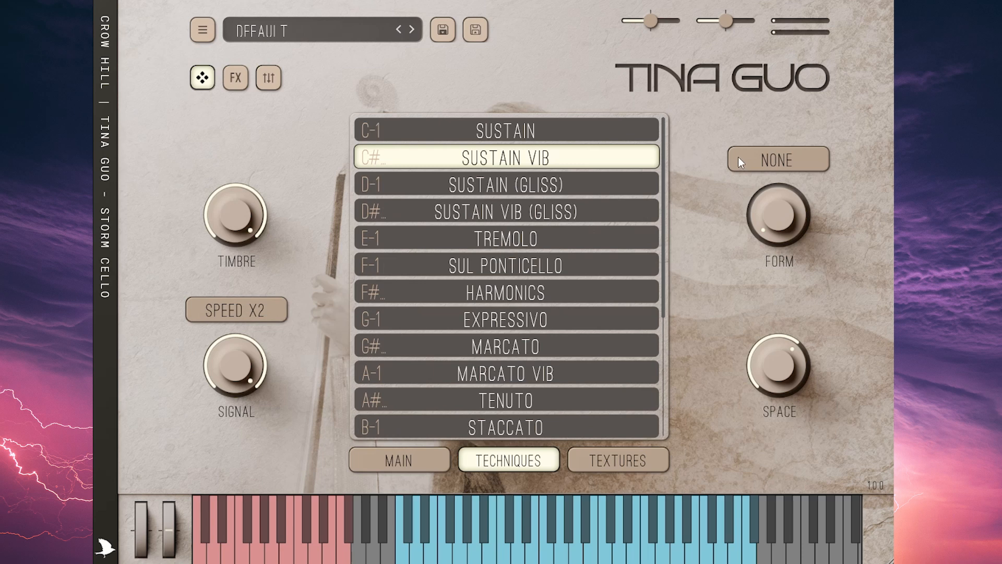
# Step: Choose the Calibrate effect for Form and raise the Form amount to maximum
pyautogui.click(777, 159)
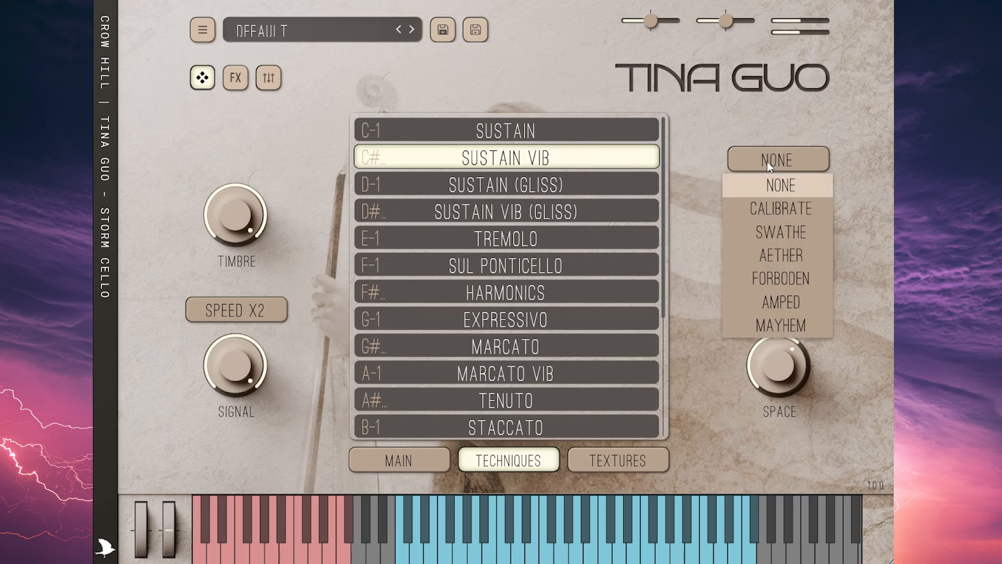
pyautogui.click(797, 209)
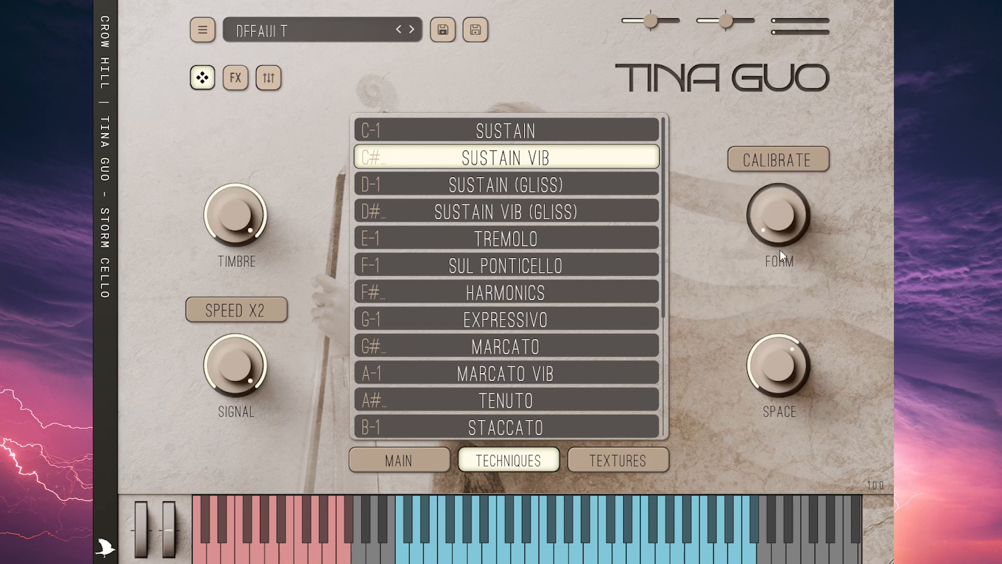
pyautogui.moveTo(782, 224); pyautogui.dragTo(806, 120)
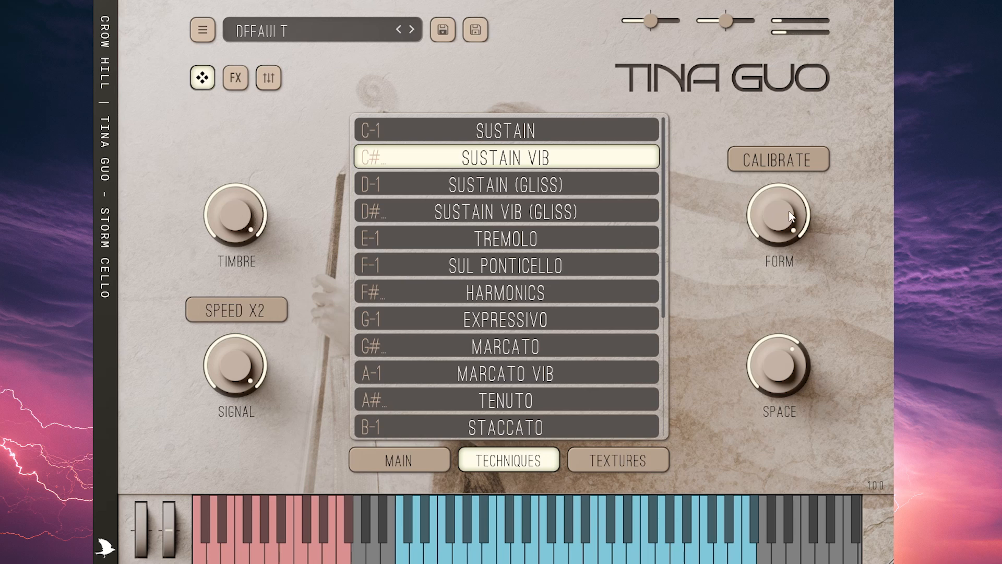
# Step: Switch the Form effect to Swathe and vary its amount, ending at maximum
pyautogui.click(804, 157)
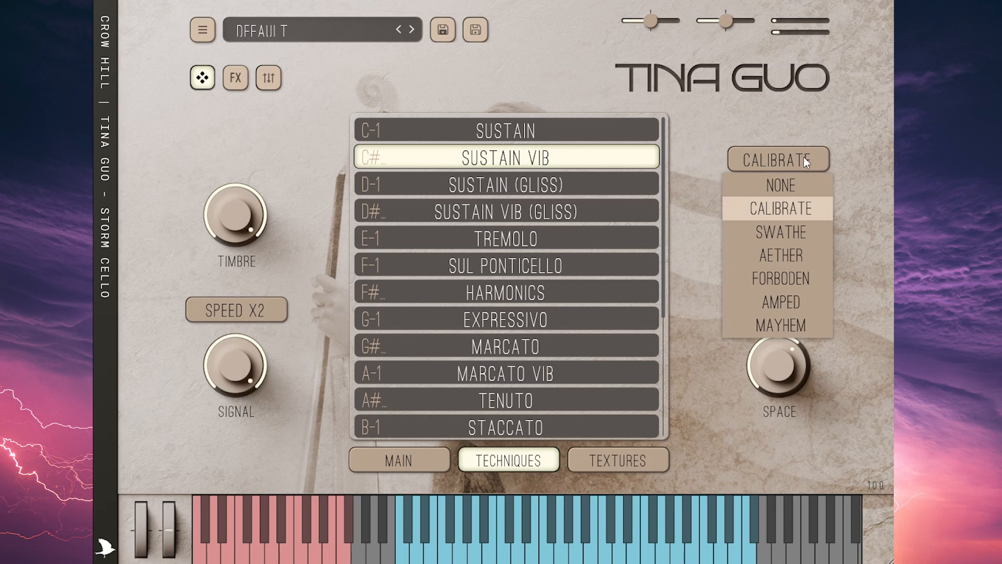
pyautogui.click(778, 231)
pyautogui.moveTo(774, 204); pyautogui.dragTo(781, 233)
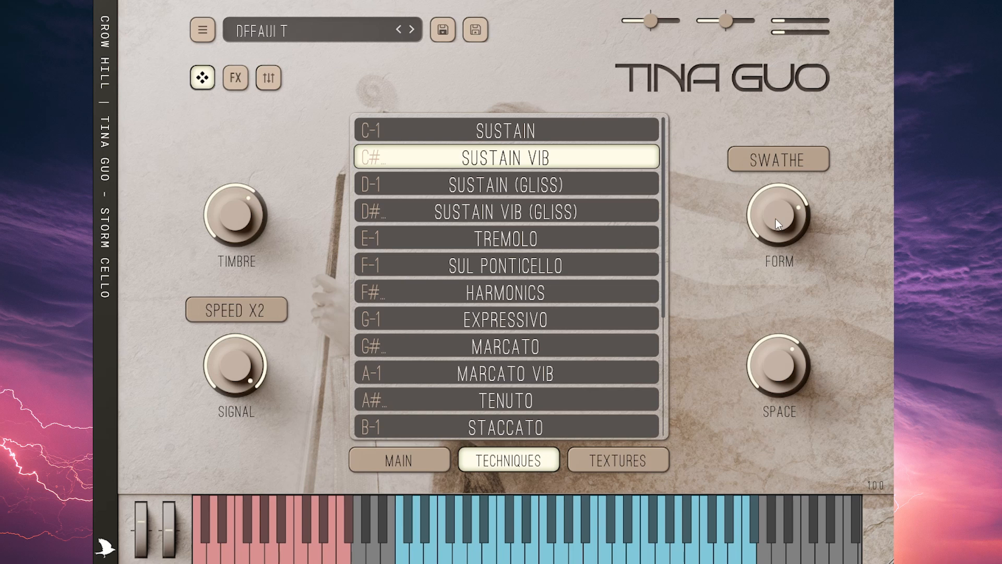
pyautogui.moveTo(776, 218); pyautogui.dragTo(786, 195)
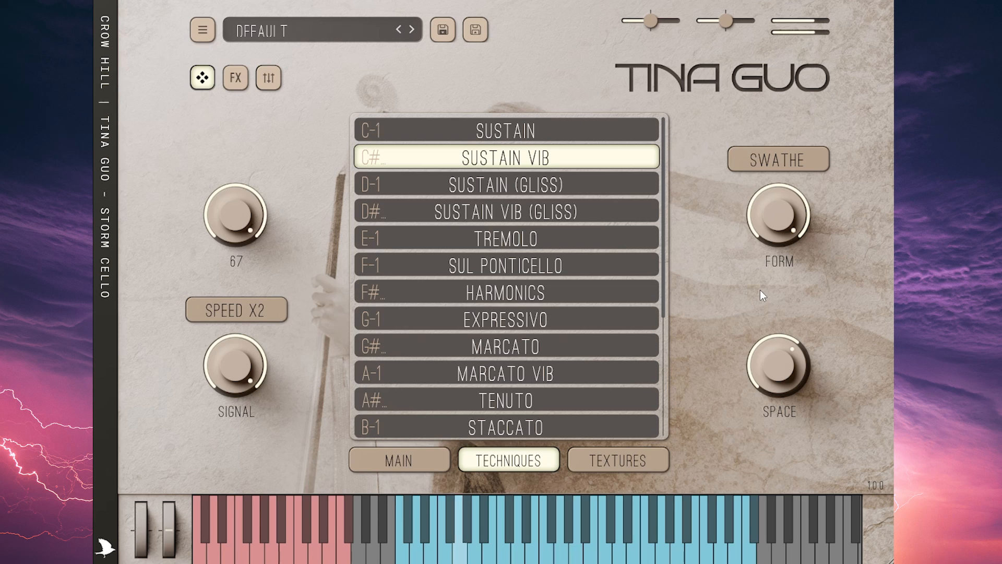
# Step: Audition the Aether, Forboden and Amped Form effects one after another on Sustain Vib
pyautogui.click(803, 161)
pyautogui.click(763, 262)
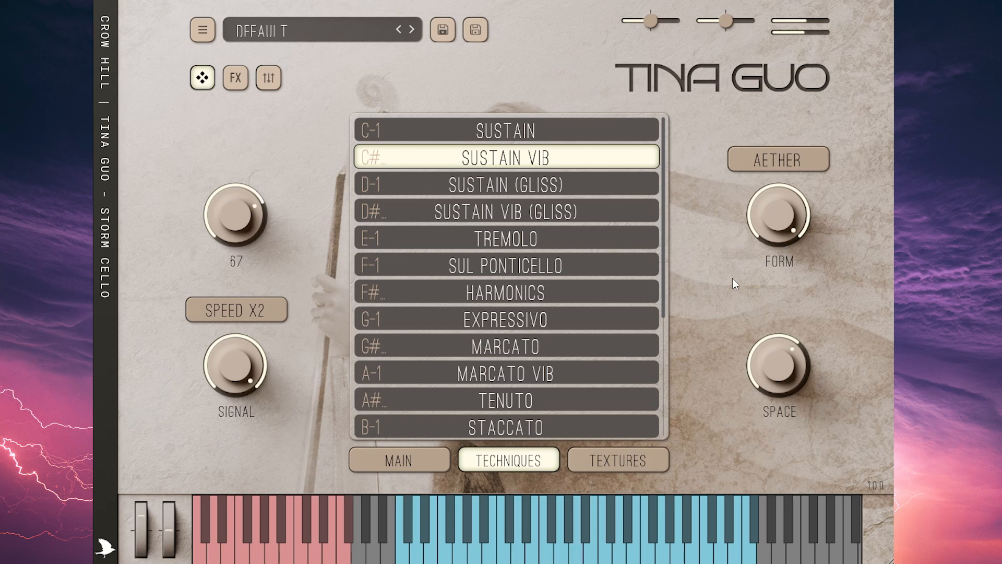
pyautogui.click(812, 165)
pyautogui.click(791, 278)
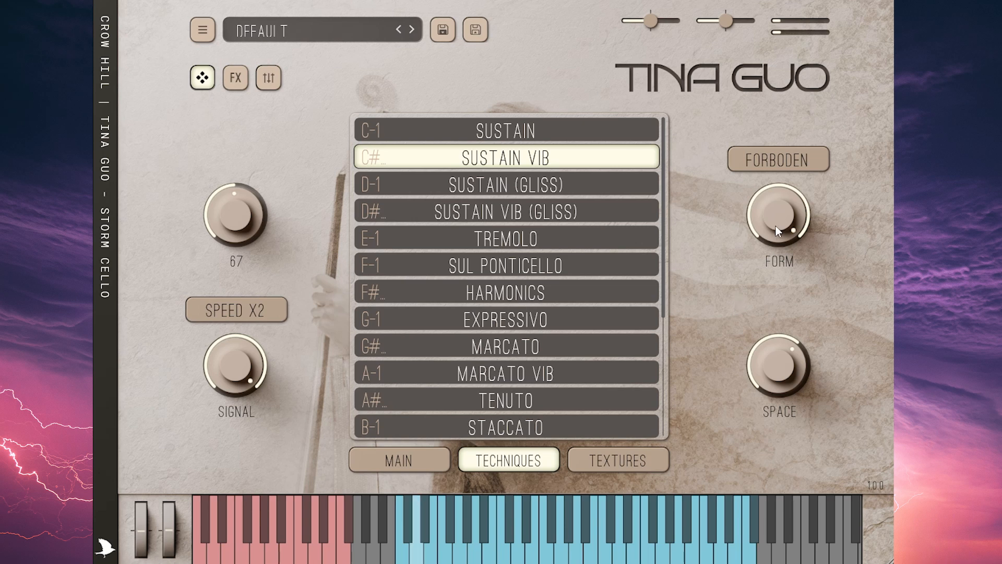
pyautogui.click(778, 158)
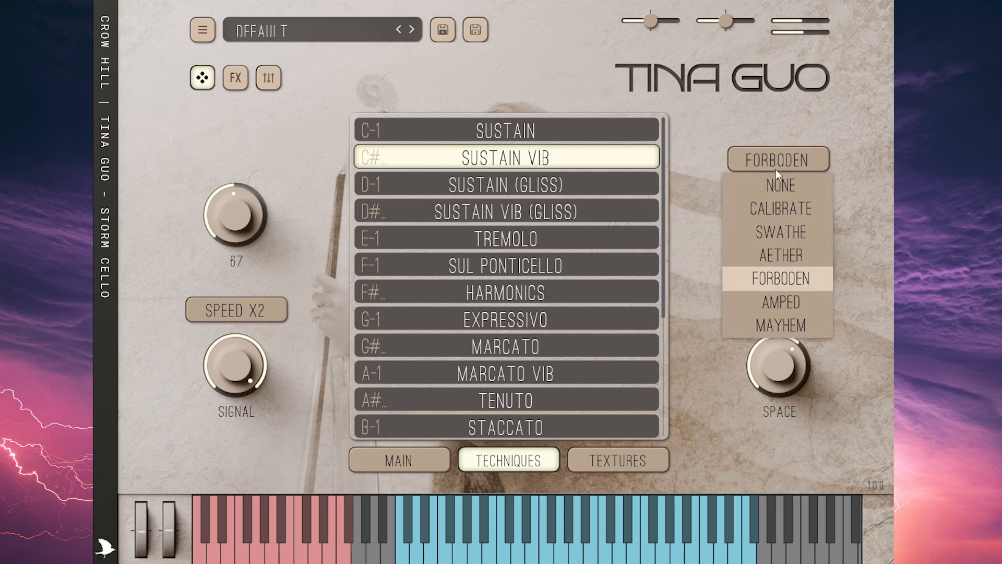
pyautogui.click(783, 307)
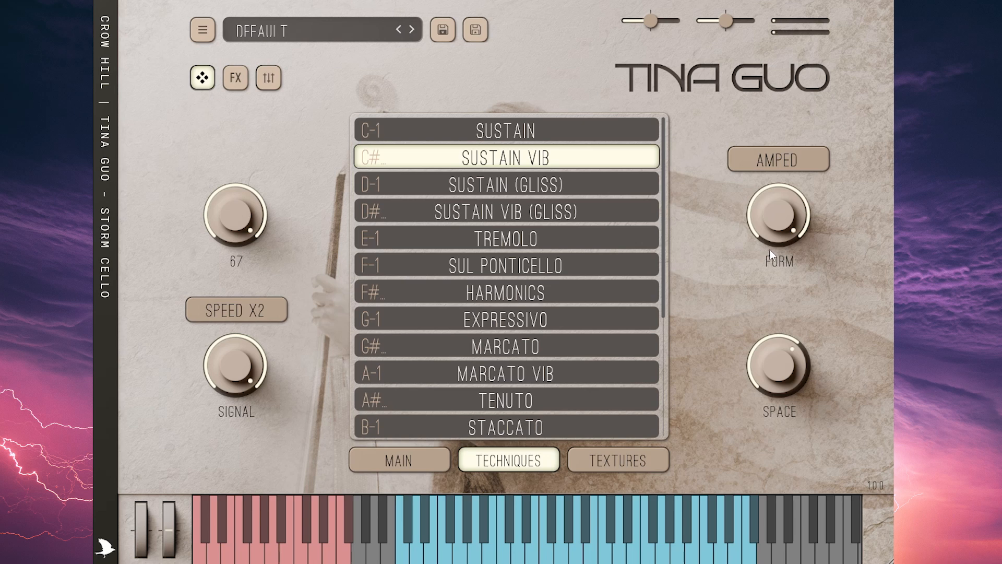
# Step: Set the Form effect to Mayhem and reduce the Form amount to slightly below halfway
pyautogui.click(793, 160)
pyautogui.click(785, 322)
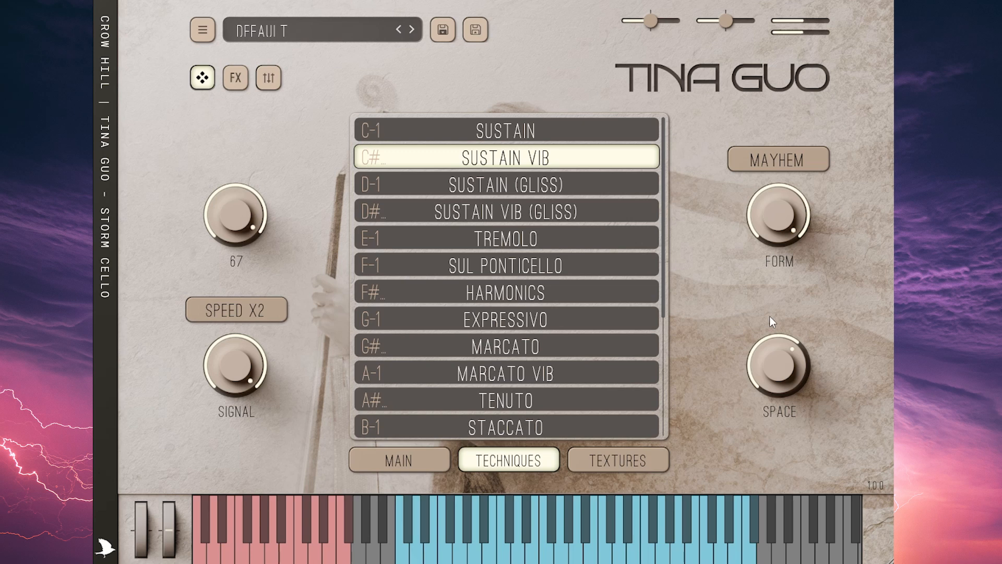
pyautogui.moveTo(784, 208); pyautogui.dragTo(795, 268)
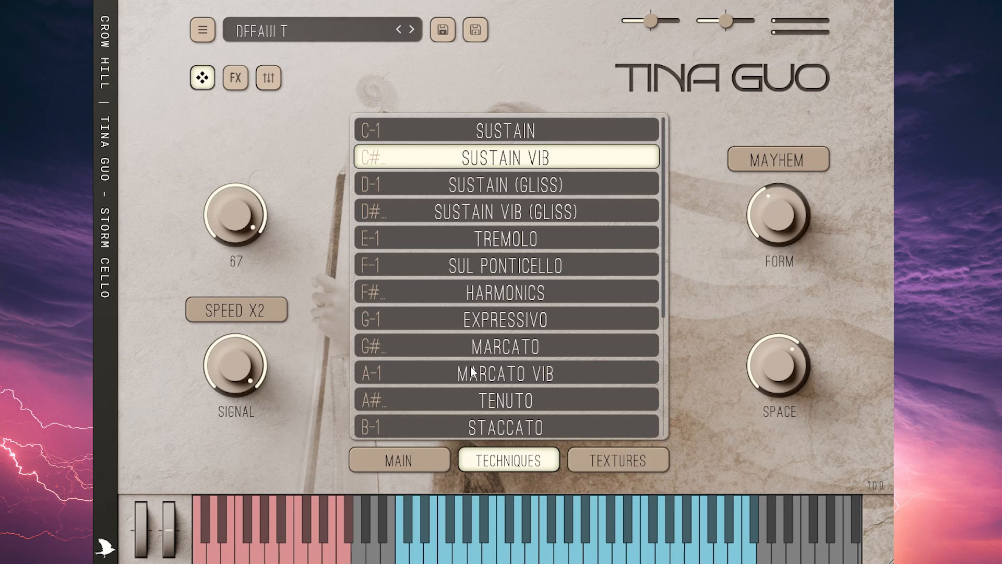
# Step: Browse the list of textures and audition Feathered Arp
pyautogui.click(631, 458)
pyautogui.scroll(-1, 577, 341)
pyautogui.scroll(-5, 578, 338)
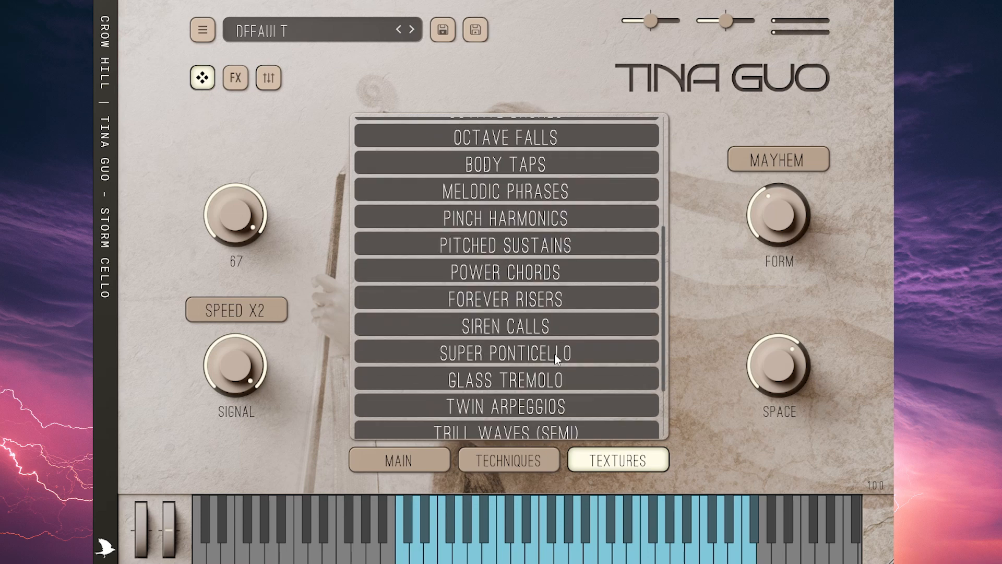
pyautogui.scroll(6, 527, 370)
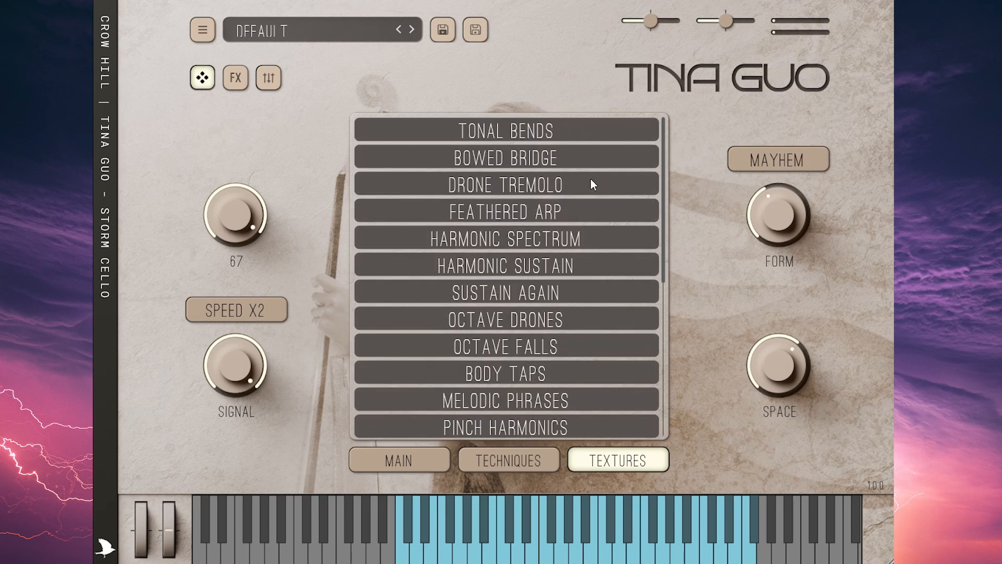
pyautogui.click(594, 204)
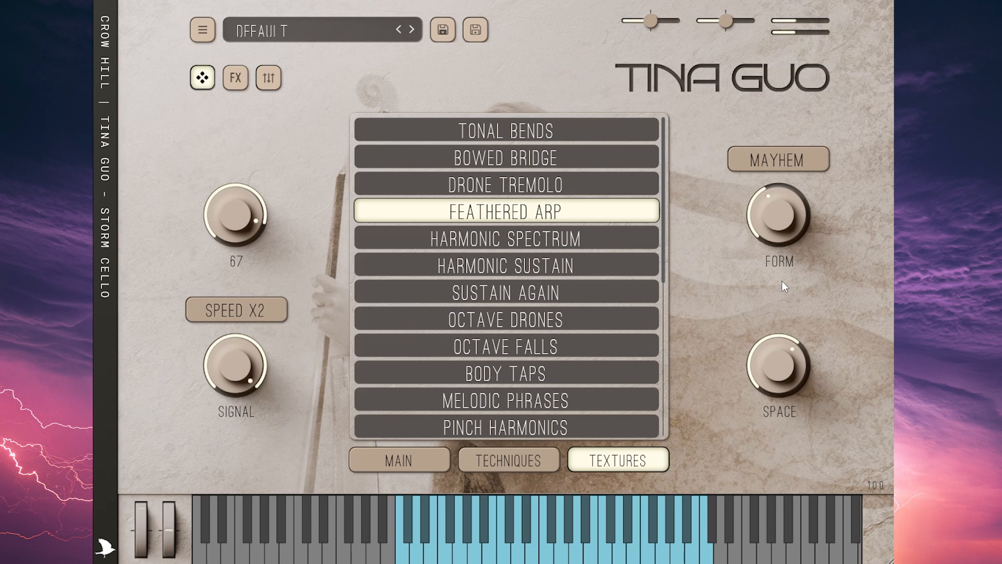
# Step: Audition the Octave Drones and Octave Falls textures
pyautogui.click(519, 305)
pyautogui.click(501, 327)
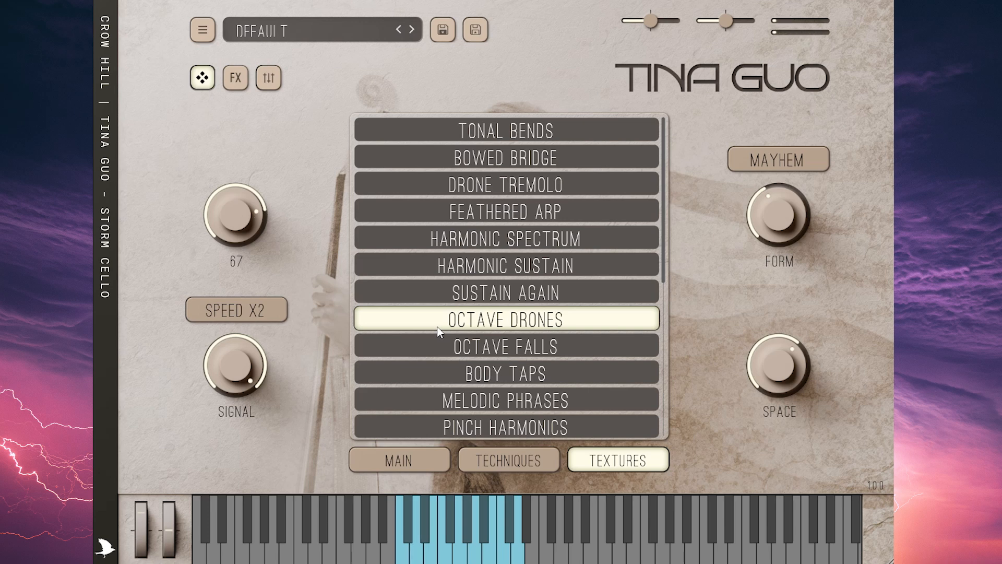
pyautogui.click(587, 353)
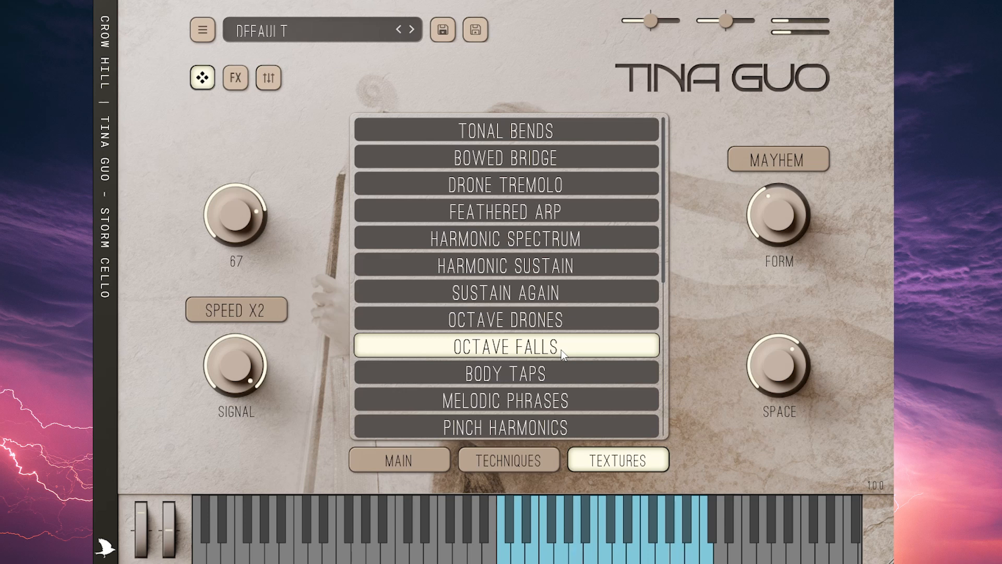
# Step: Select and audition the Body Taps texture
pyautogui.scroll(-1, 561, 350)
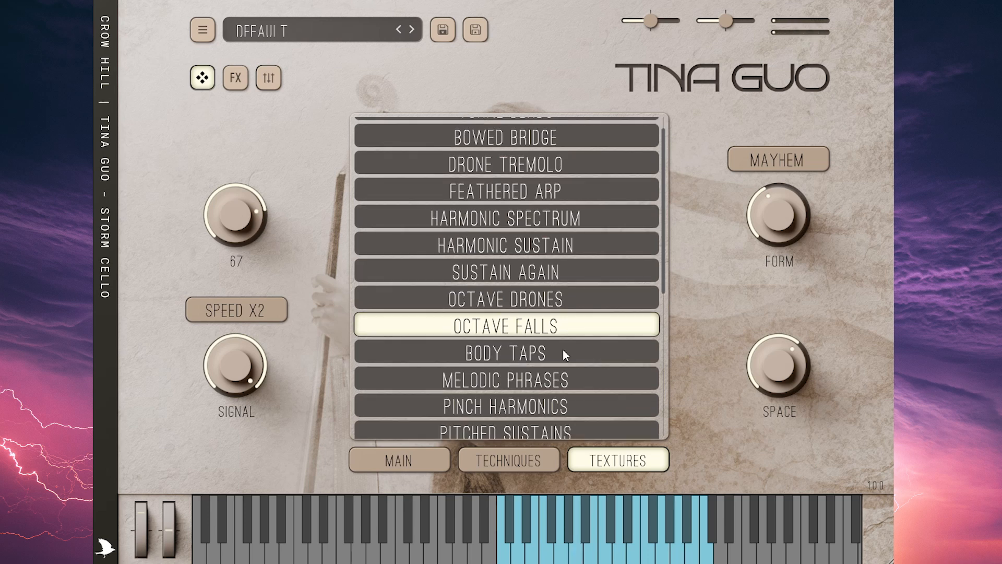
pyautogui.scroll(-1, 563, 355)
pyautogui.scroll(-1, 564, 355)
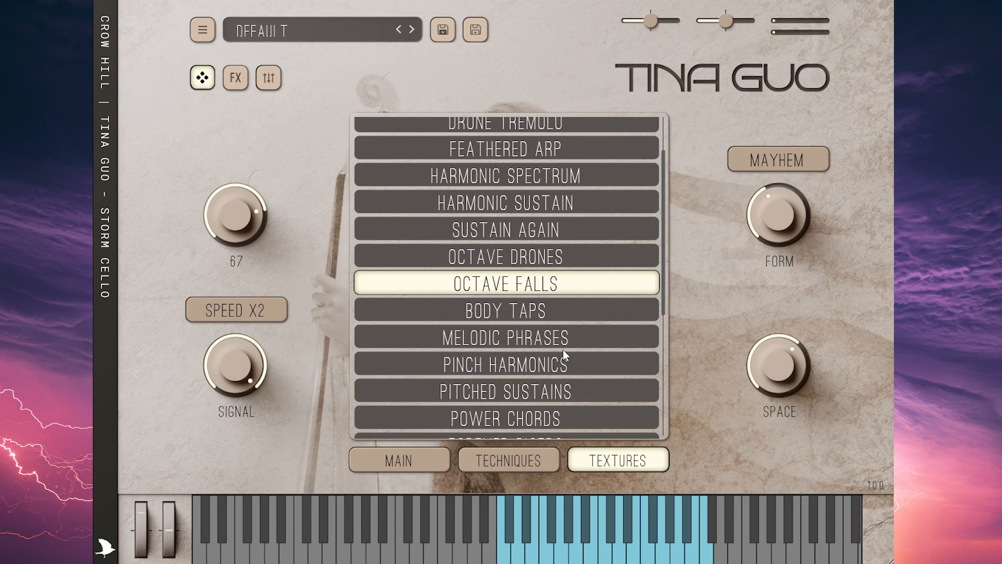
pyautogui.click(571, 313)
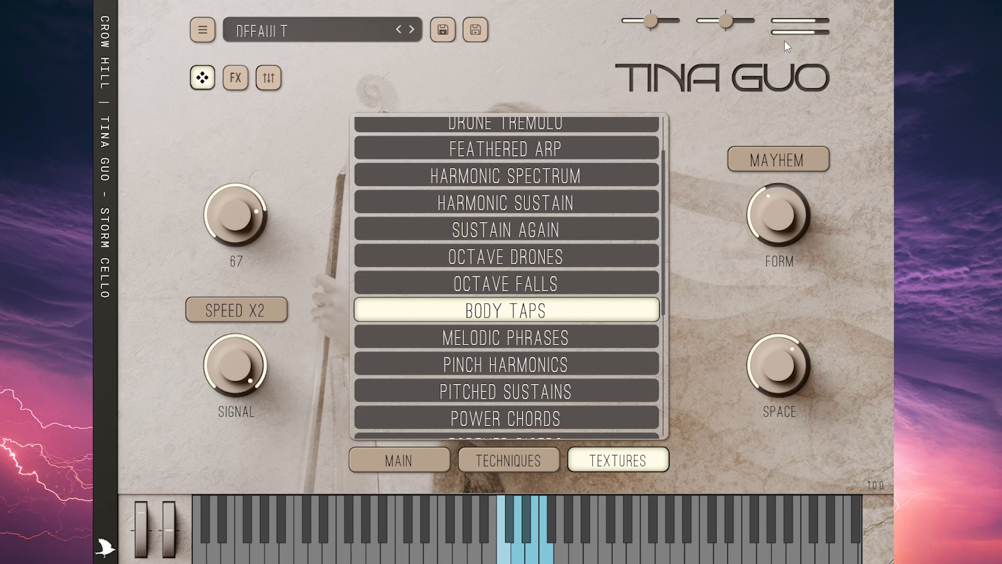
# Step: Set the Form effect to None and select the Melodic Phrases texture
pyautogui.click(781, 157)
pyautogui.click(812, 186)
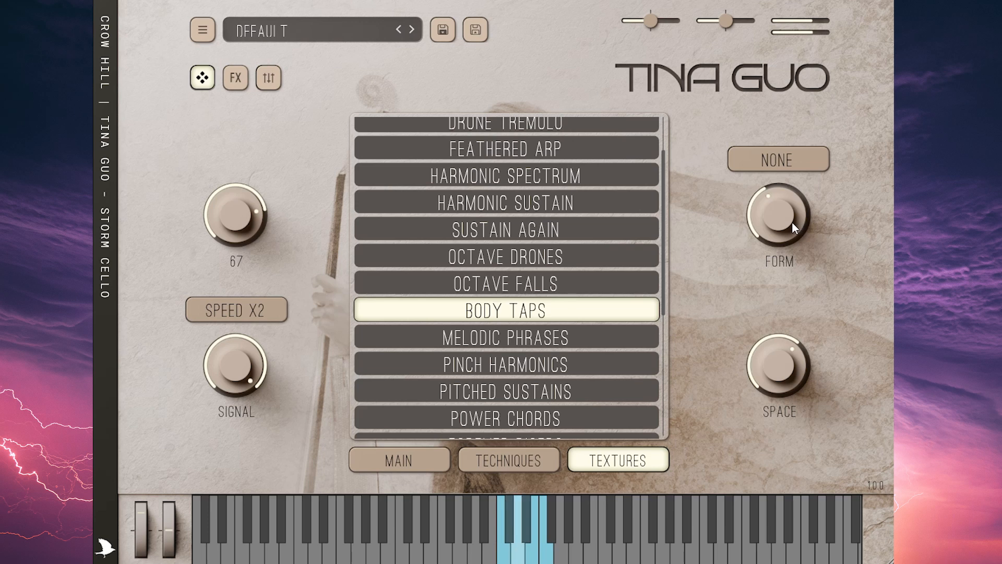
pyautogui.scroll(-1, 574, 326)
pyautogui.click(565, 315)
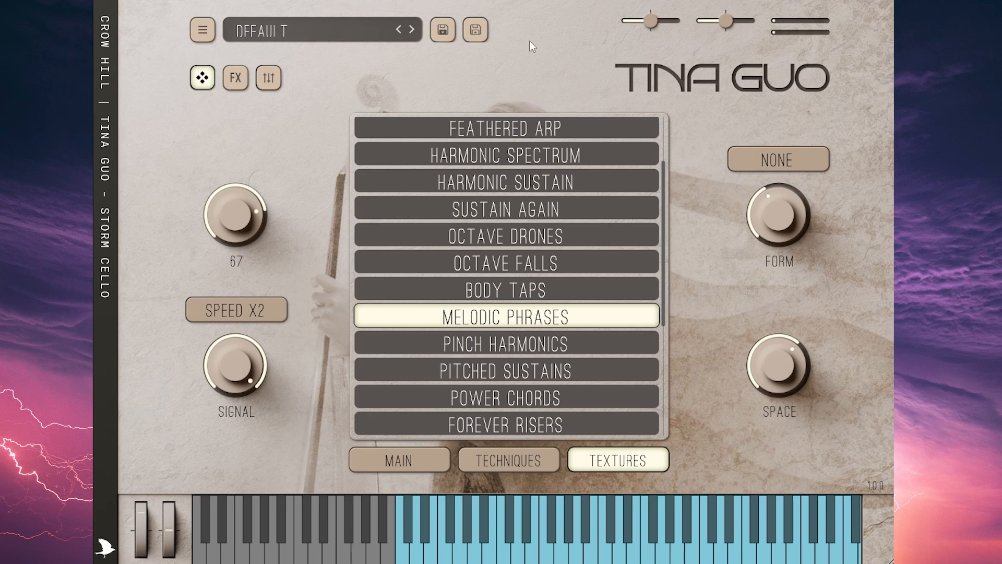
# Step: Try nudging the first header slider slightly off centre while auditioning Melodic Phrases
pyautogui.moveTo(648, 24); pyautogui.dragTo(655, 24)
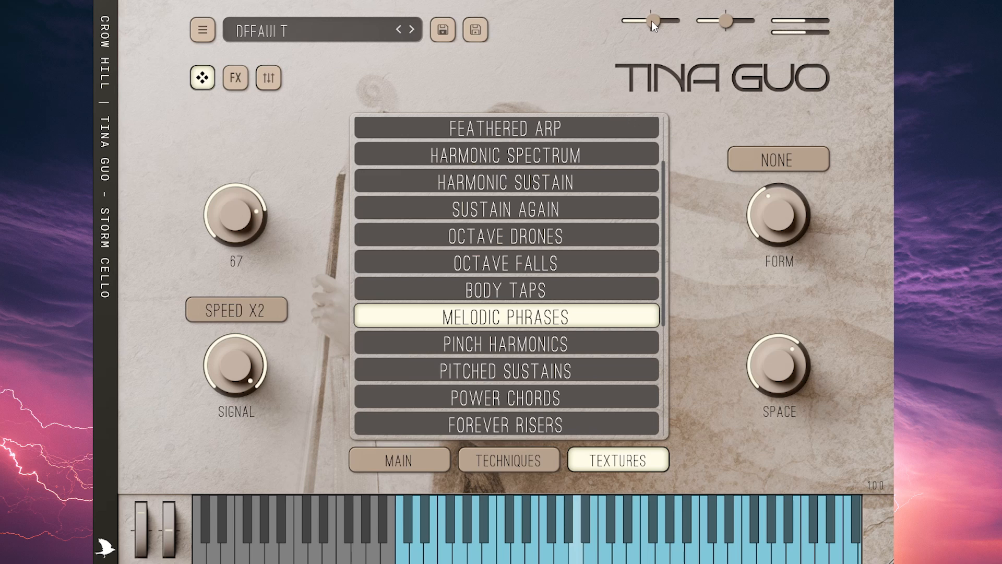
pyautogui.moveTo(654, 22); pyautogui.dragTo(651, 25)
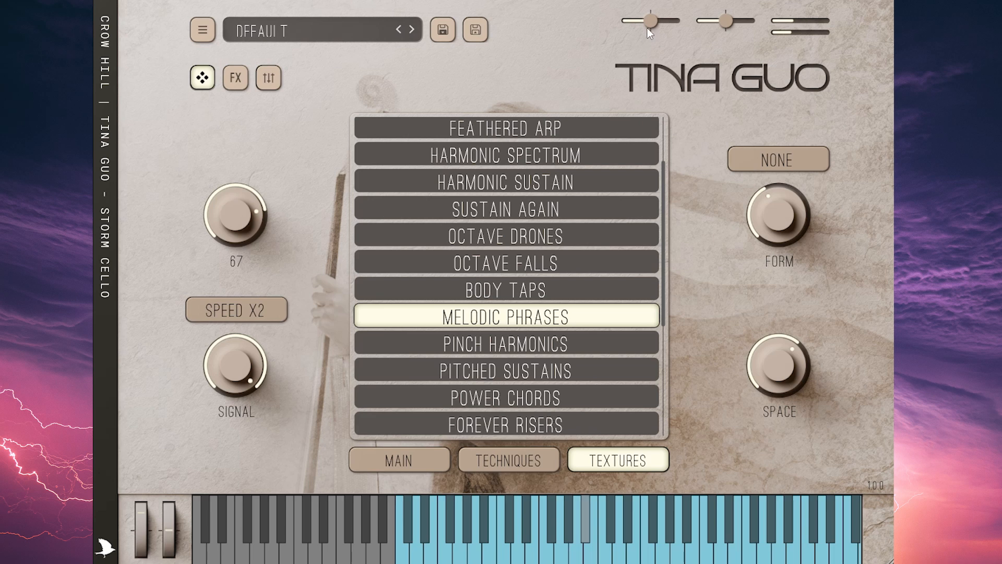
pyautogui.moveTo(652, 23); pyautogui.dragTo(657, 25)
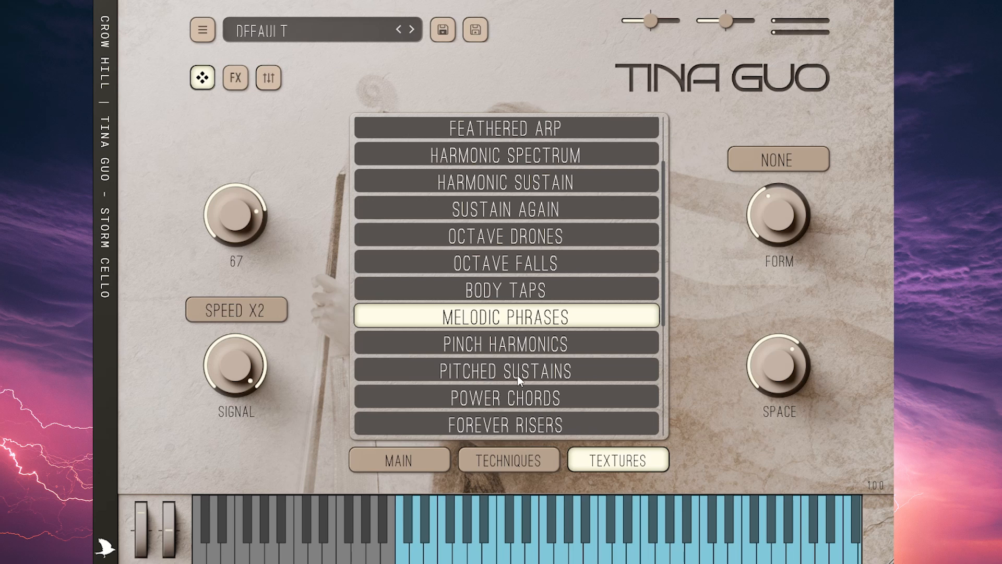
# Step: Audition the Pinch Harmonics and Siren Calls textures
pyautogui.scroll(-2, 501, 390)
pyautogui.click(524, 308)
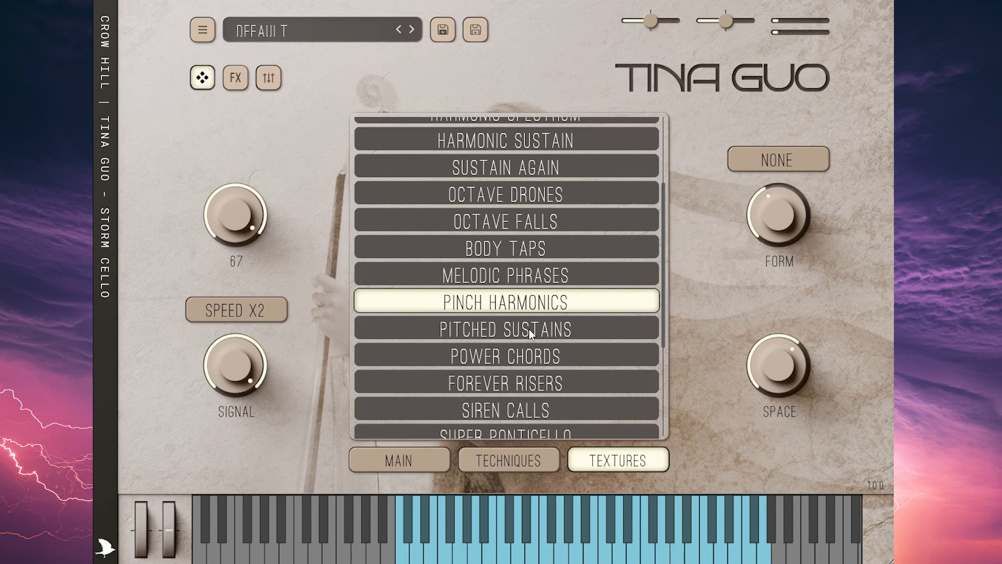
pyautogui.scroll(-1, 529, 329)
pyautogui.click(546, 388)
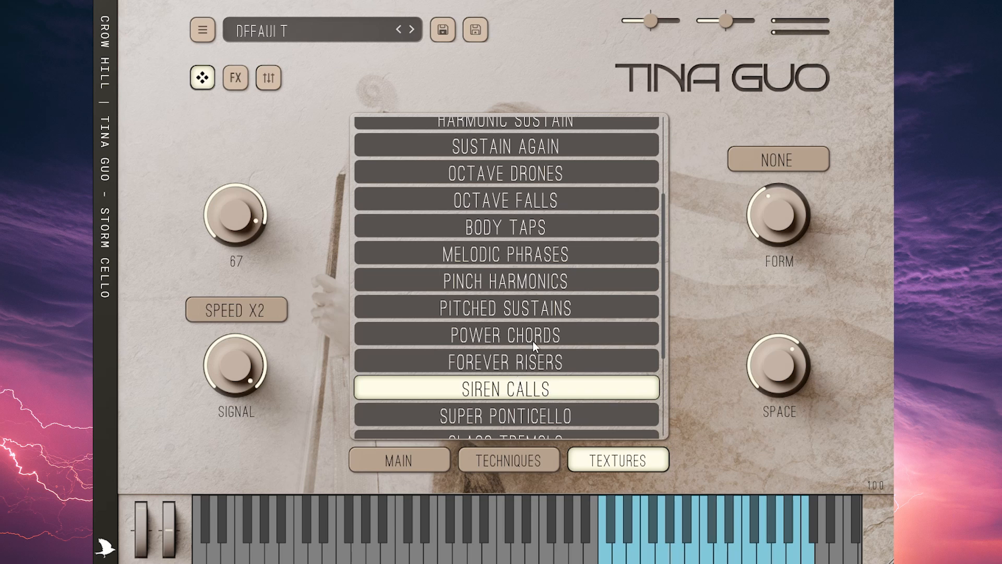
# Step: Audition the Forever Risers and Super Ponticello textures
pyautogui.scroll(-2, 533, 341)
pyautogui.click(524, 325)
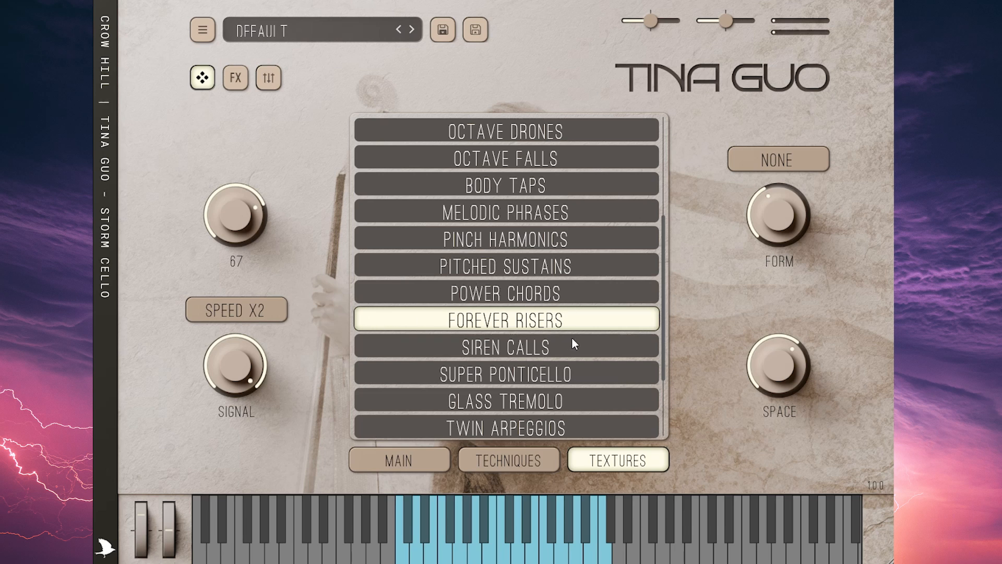
pyautogui.scroll(-1, 569, 345)
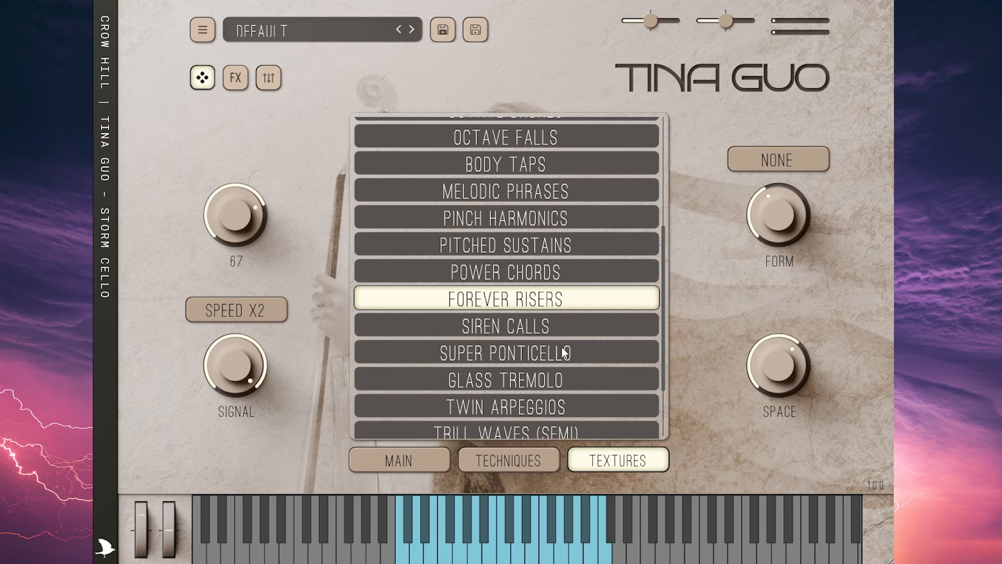
pyautogui.click(566, 351)
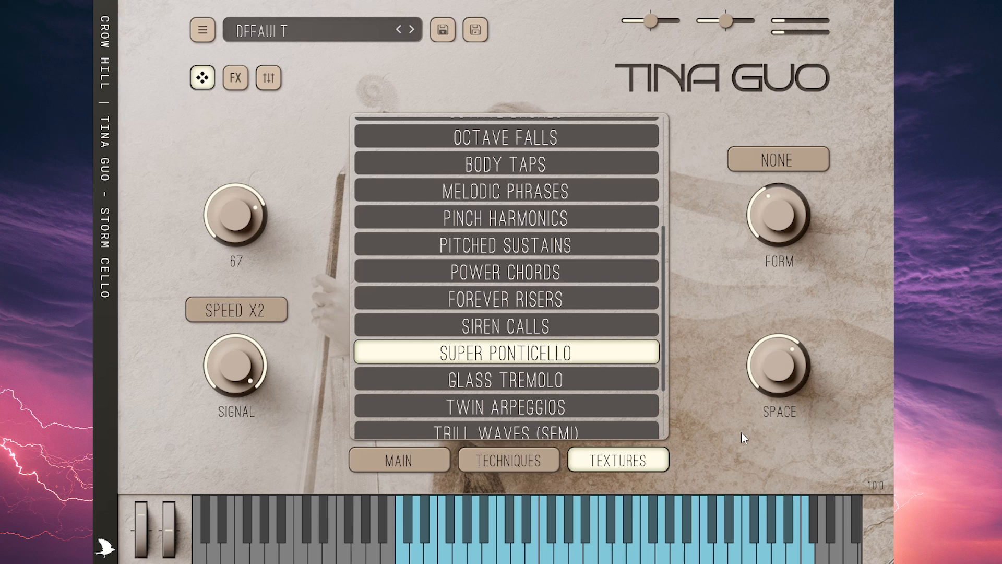
# Step: Audition the Twin Arpeggios, Trill Waves (Whole) and Trill Waves (Maj) textures
pyautogui.scroll(-2, 605, 386)
pyautogui.click(568, 366)
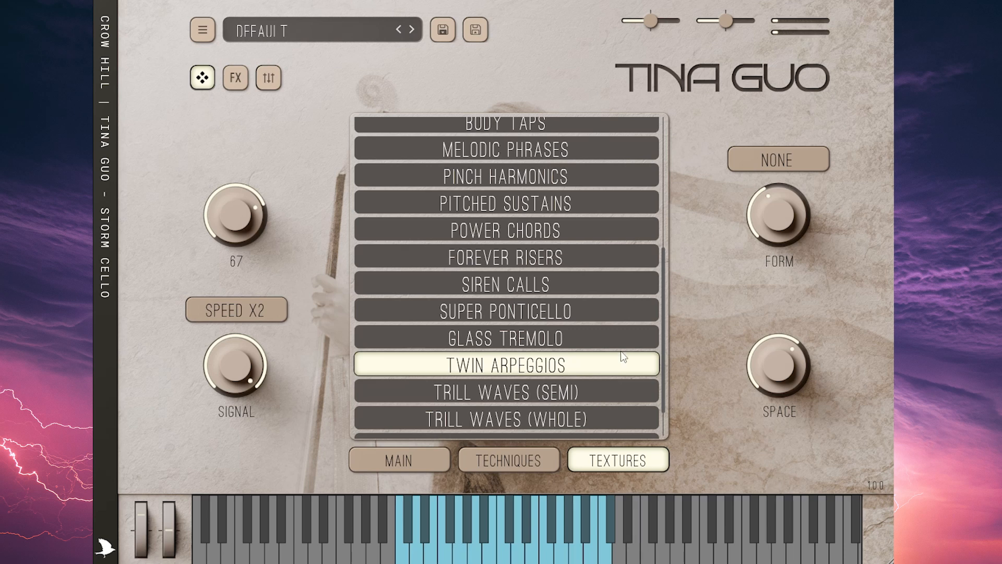
pyautogui.scroll(-2, 588, 367)
pyautogui.click(586, 362)
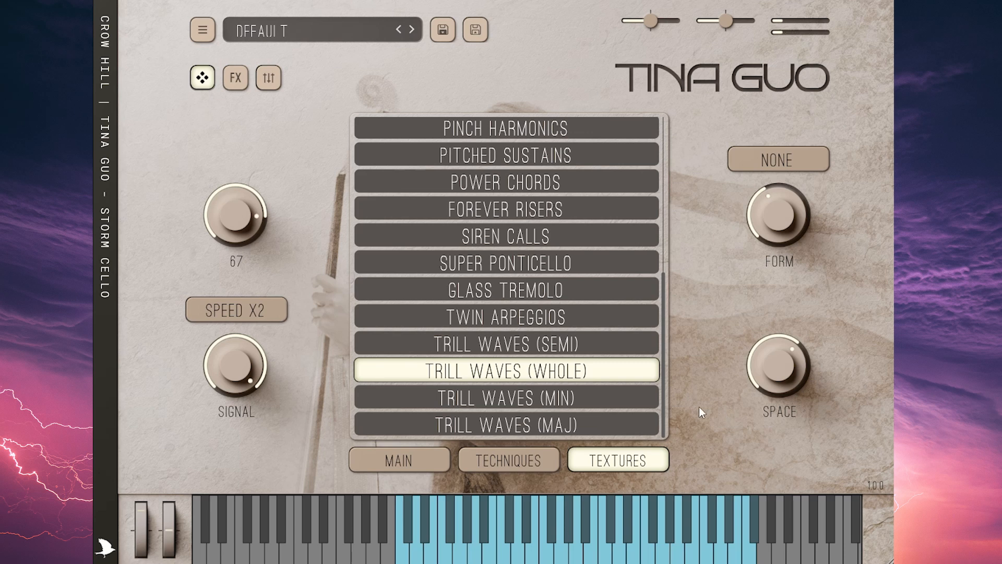
pyautogui.click(535, 423)
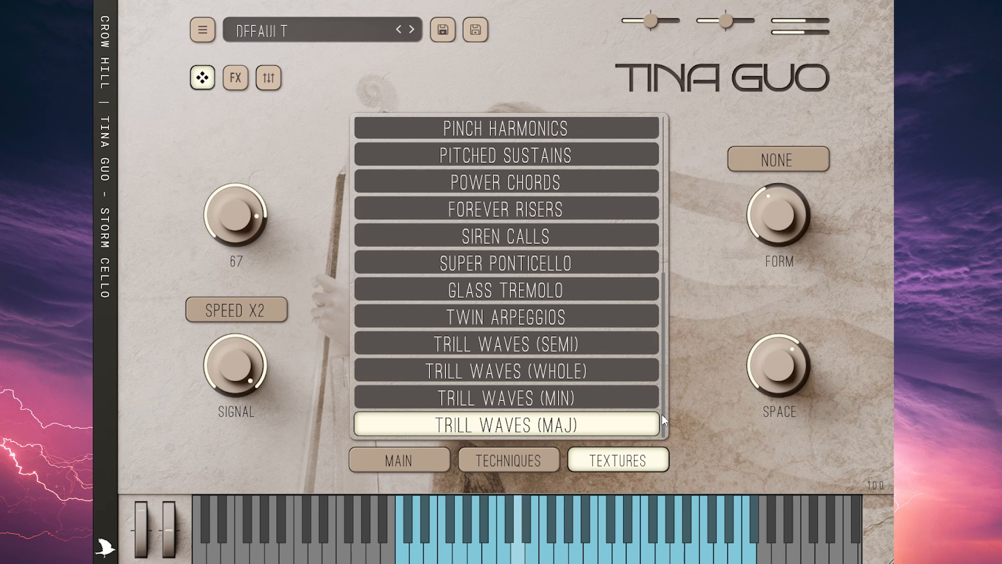
# Step: Look through the complete list of textures and glance at the list of techniques for comparison
pyautogui.scroll(8, 585, 354)
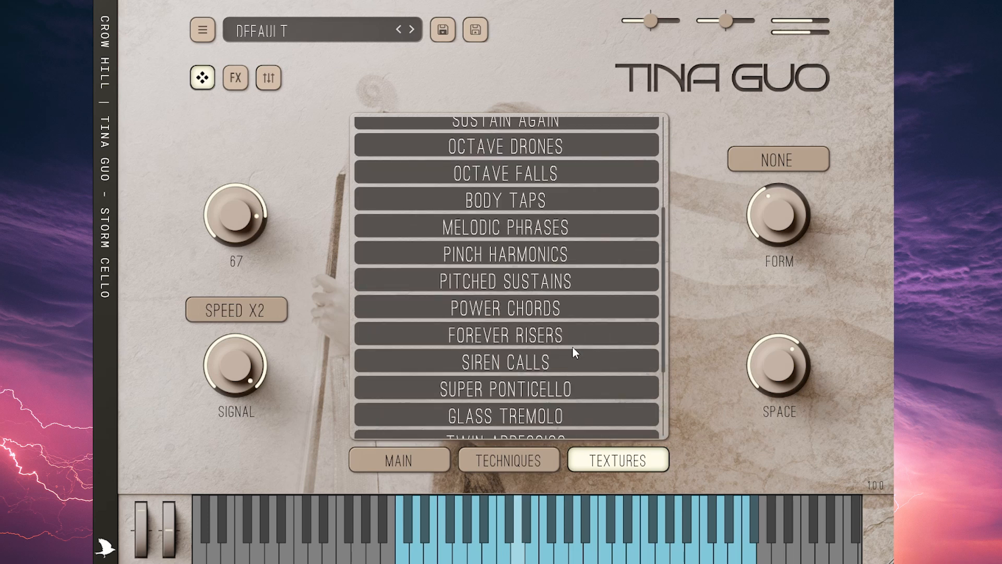
pyautogui.scroll(1, 575, 354)
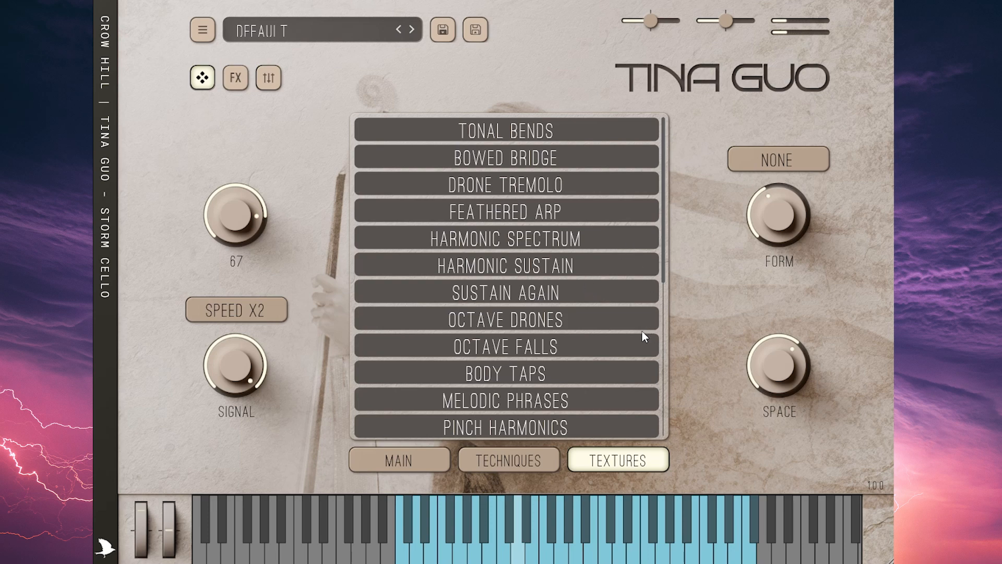
pyautogui.scroll(-6, 584, 352)
pyautogui.scroll(-5, 522, 366)
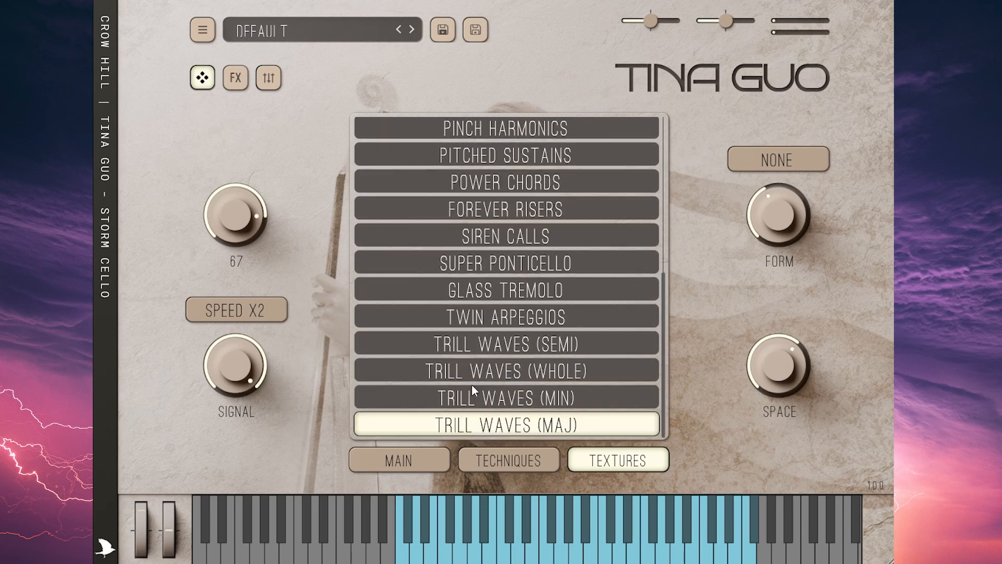
pyautogui.scroll(3, 453, 398)
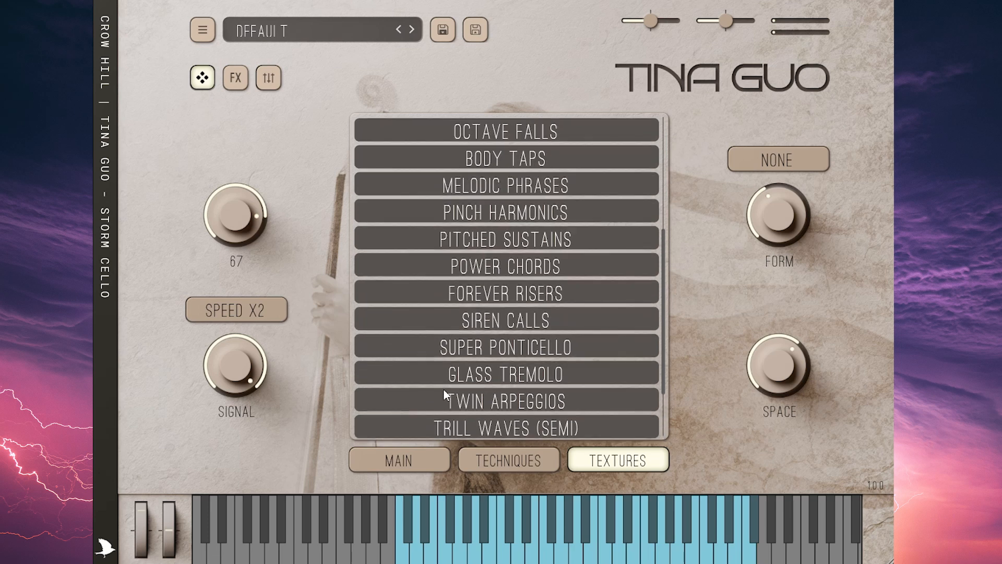
pyautogui.scroll(-3, 447, 399)
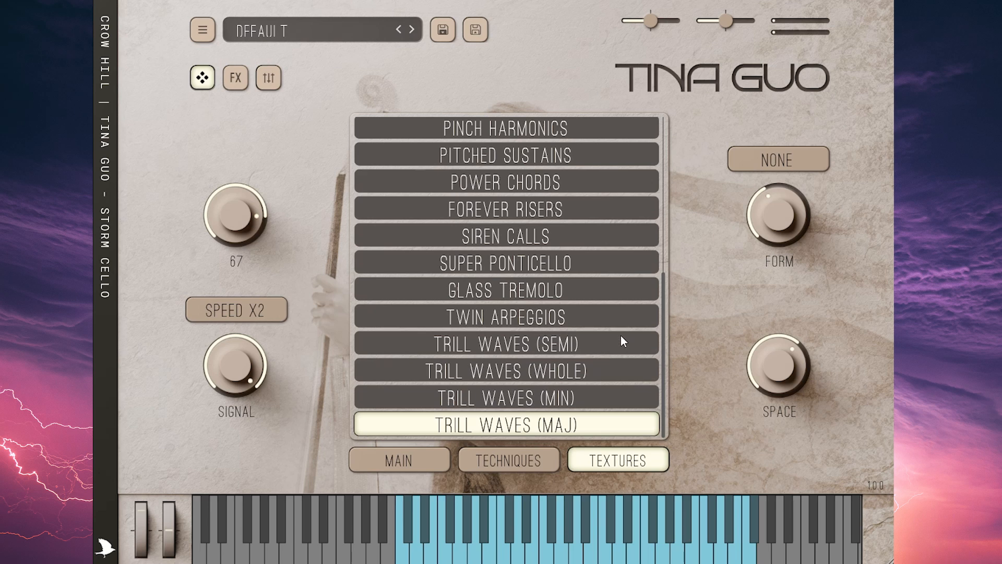
pyautogui.scroll(13, 601, 307)
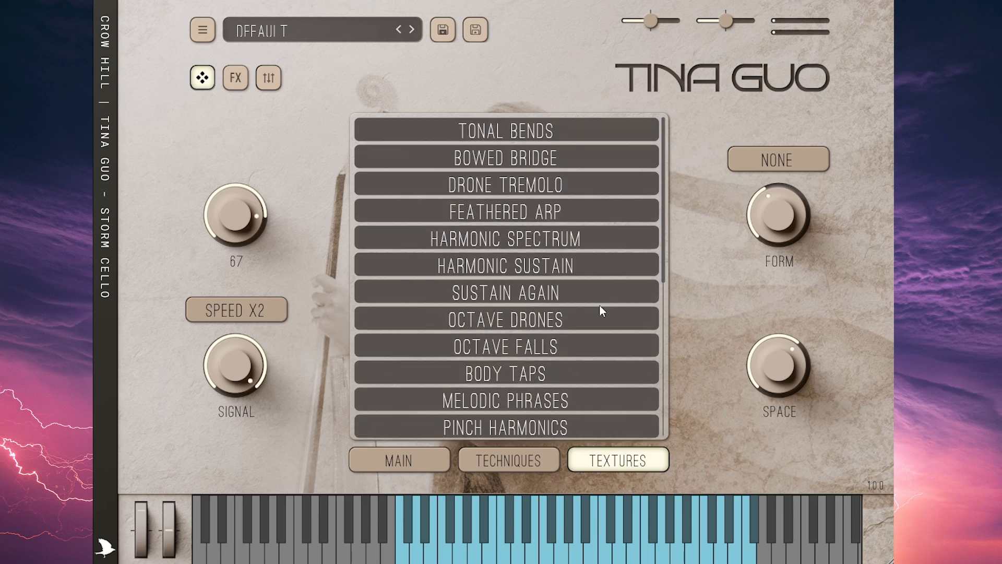
pyautogui.scroll(-11, 601, 230)
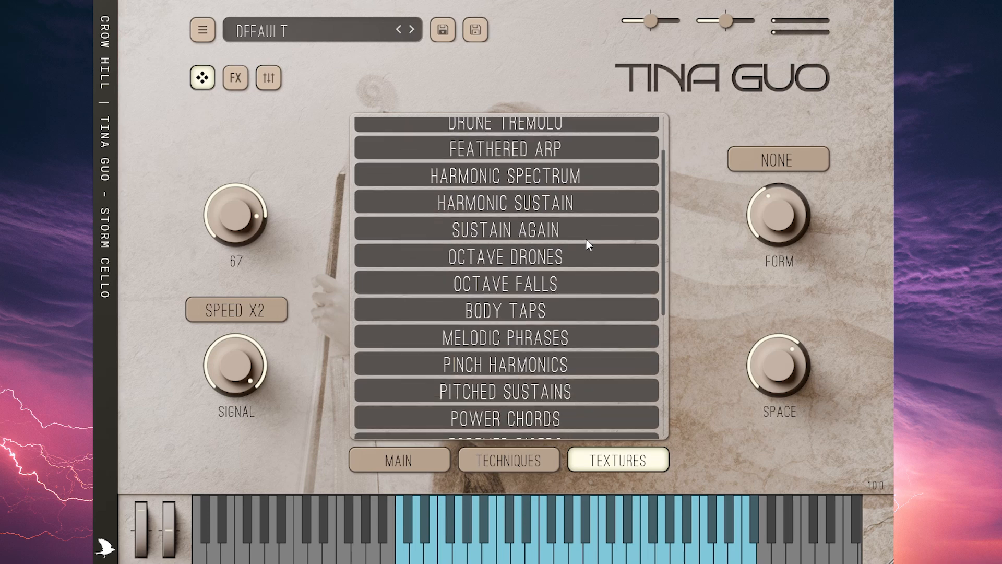
pyautogui.click(543, 454)
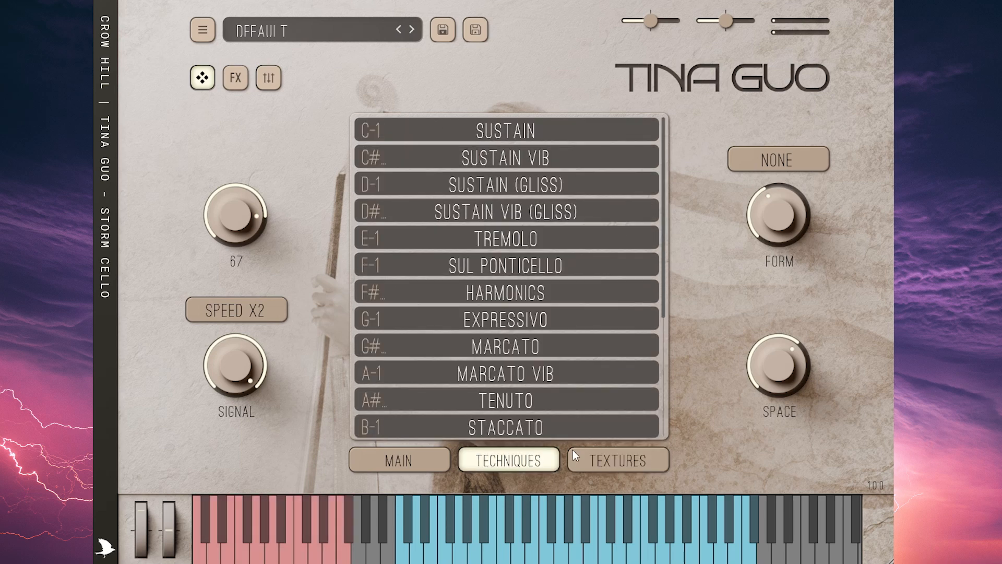
pyautogui.click(574, 452)
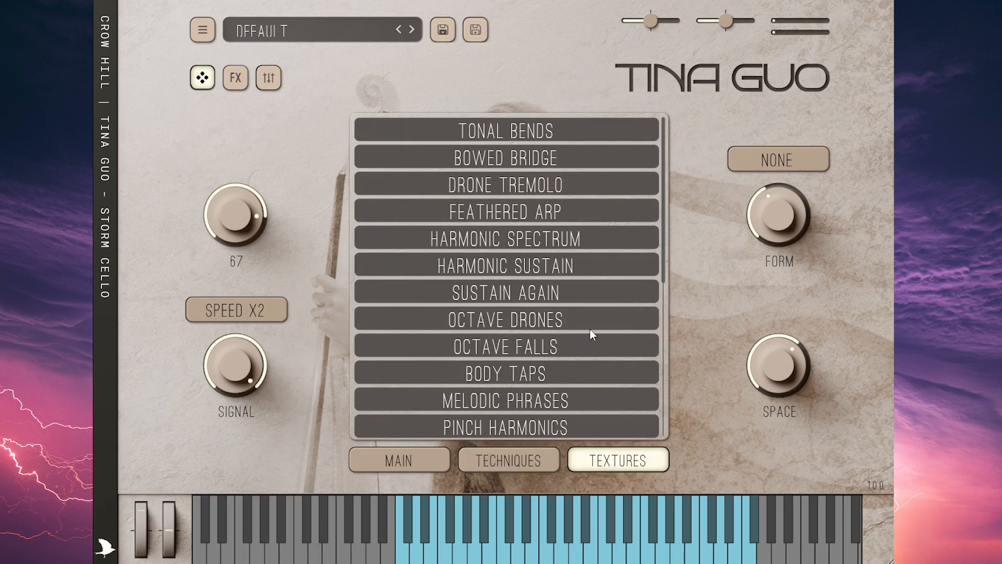
# Step: Switch on the Gate Stepper effect, look over the track mixer and return to the effects page
pyautogui.click(241, 86)
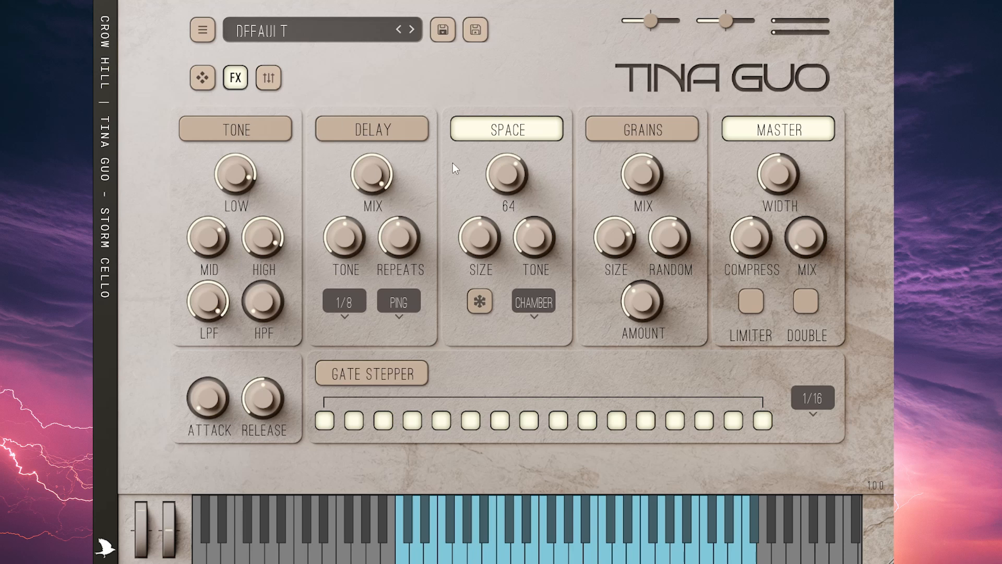
pyautogui.click(371, 376)
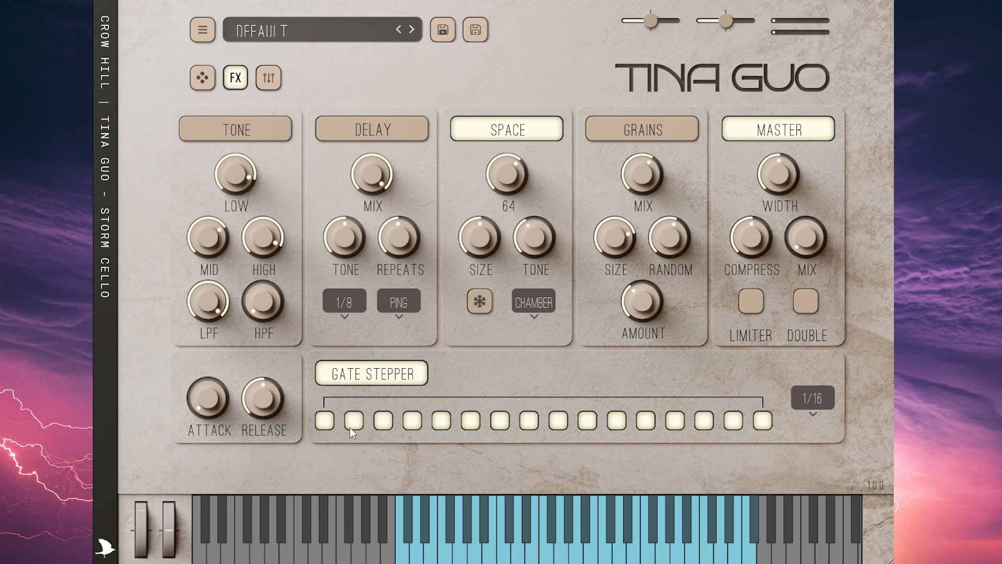
pyautogui.click(268, 77)
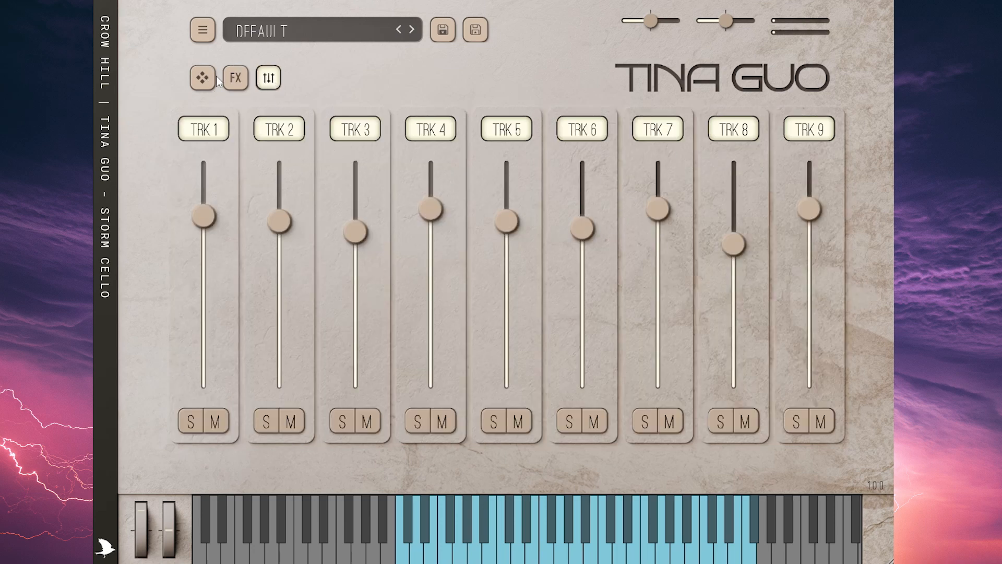
pyautogui.click(236, 78)
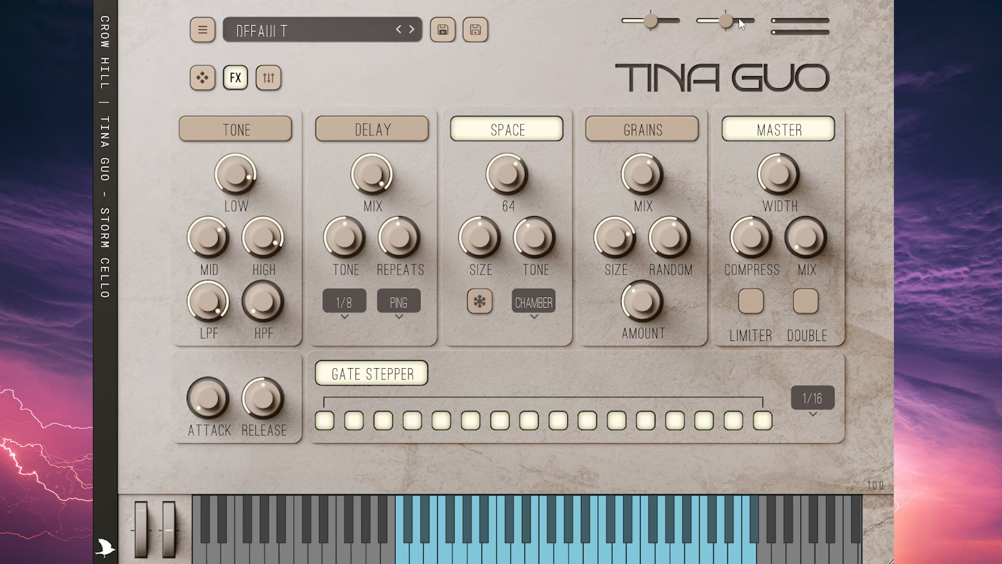
# Step: Load and audition the factory Sound Design preset Just Press Key
pyautogui.click(207, 33)
pyautogui.moveTo(224, 56)
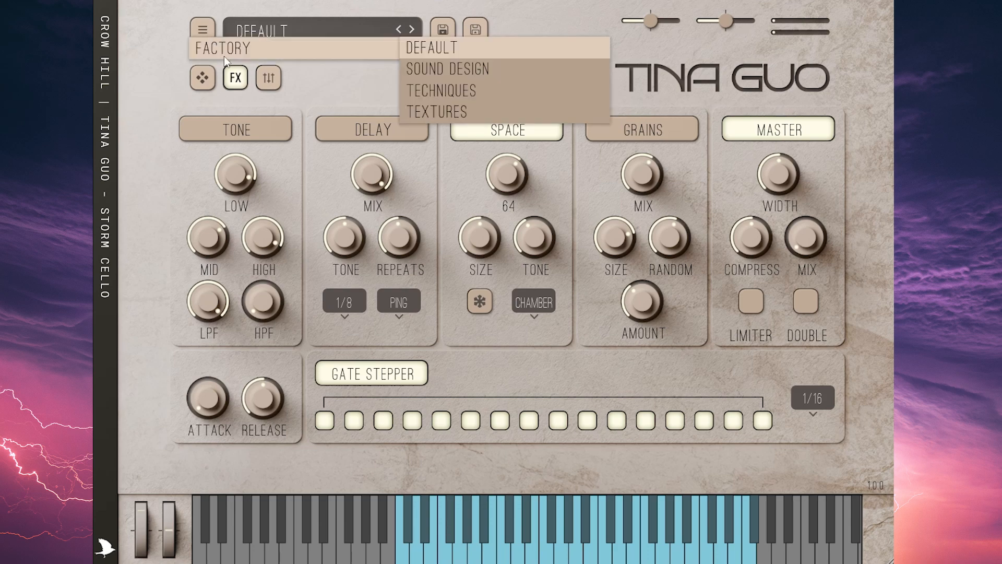
pyautogui.moveTo(518, 77)
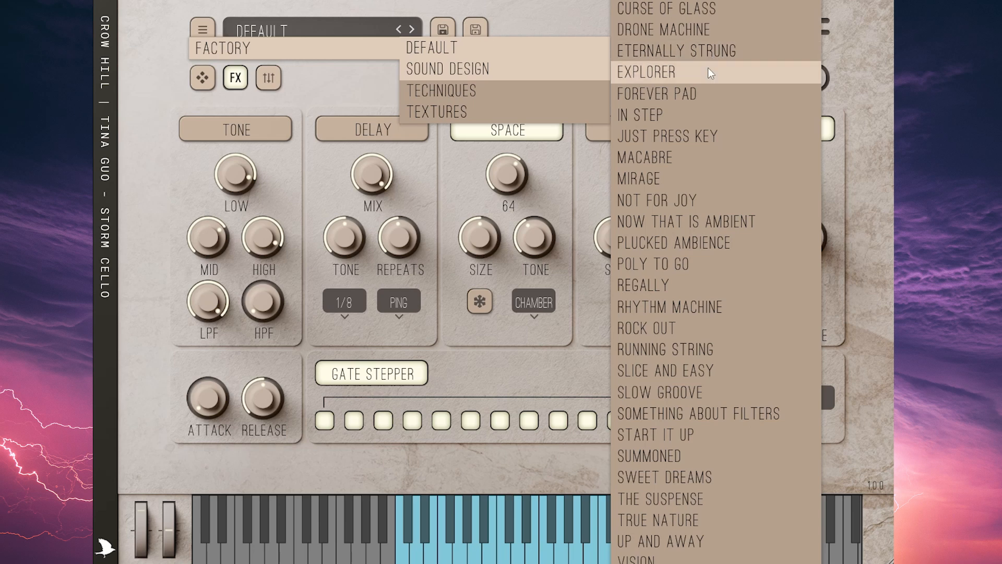
pyautogui.click(704, 139)
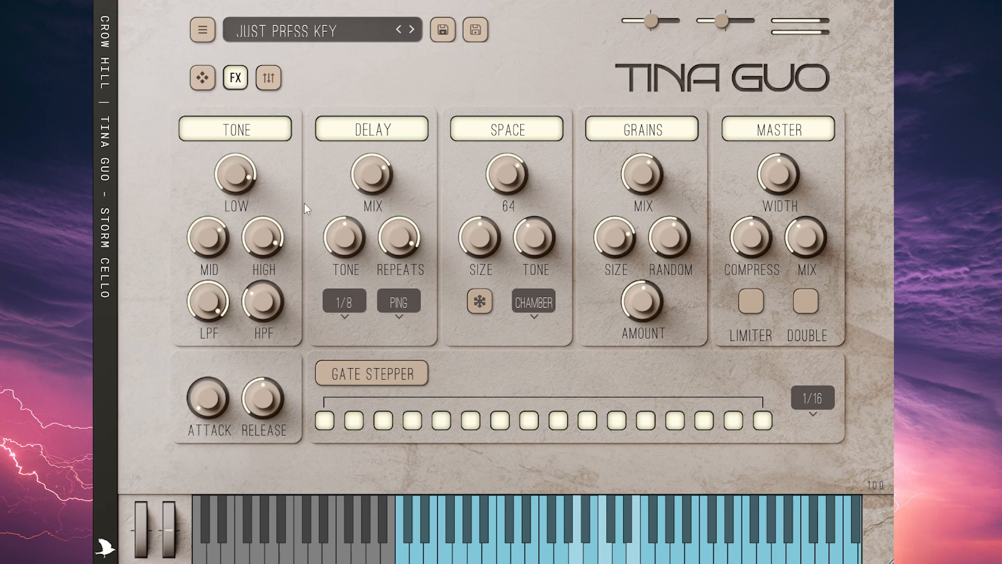
# Step: Return to the instrument's main view and audition the Macabre and Mirage presets
pyautogui.click(204, 80)
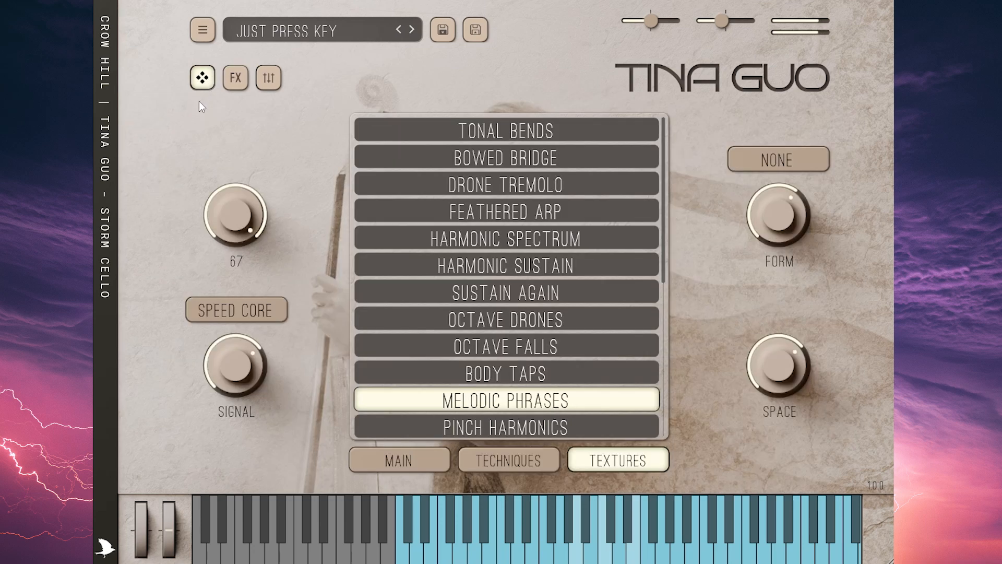
pyautogui.click(380, 462)
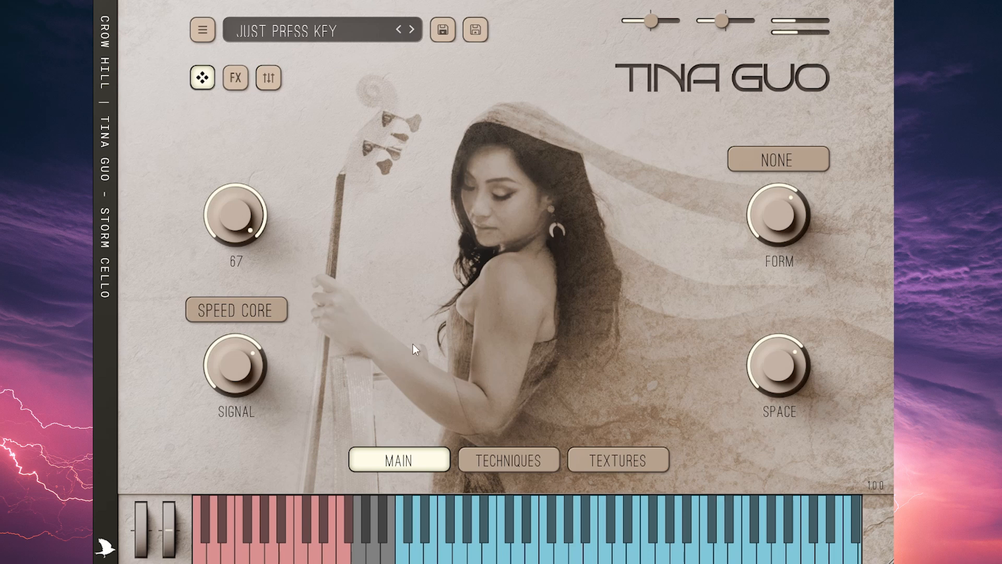
pyautogui.click(412, 29)
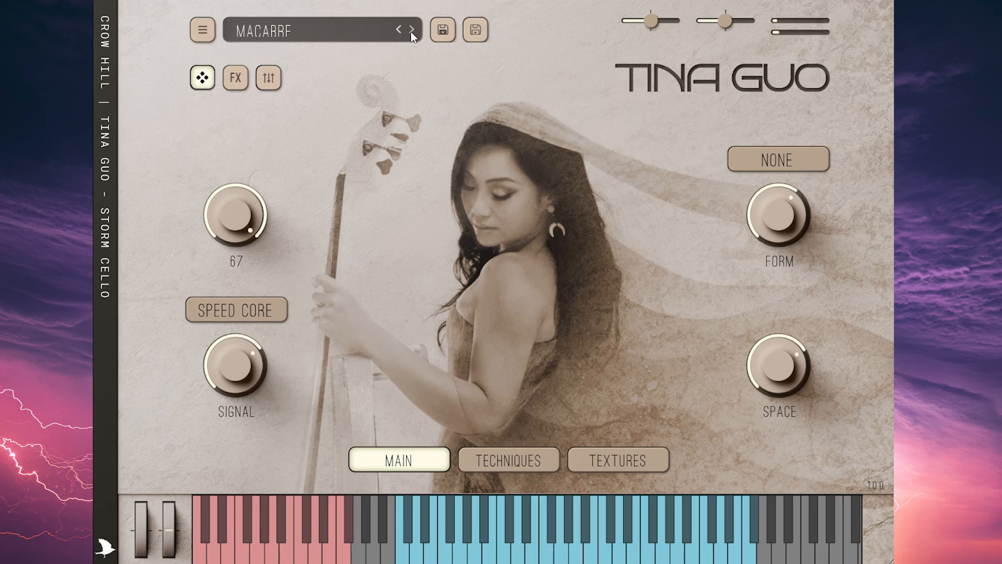
pyautogui.click(412, 30)
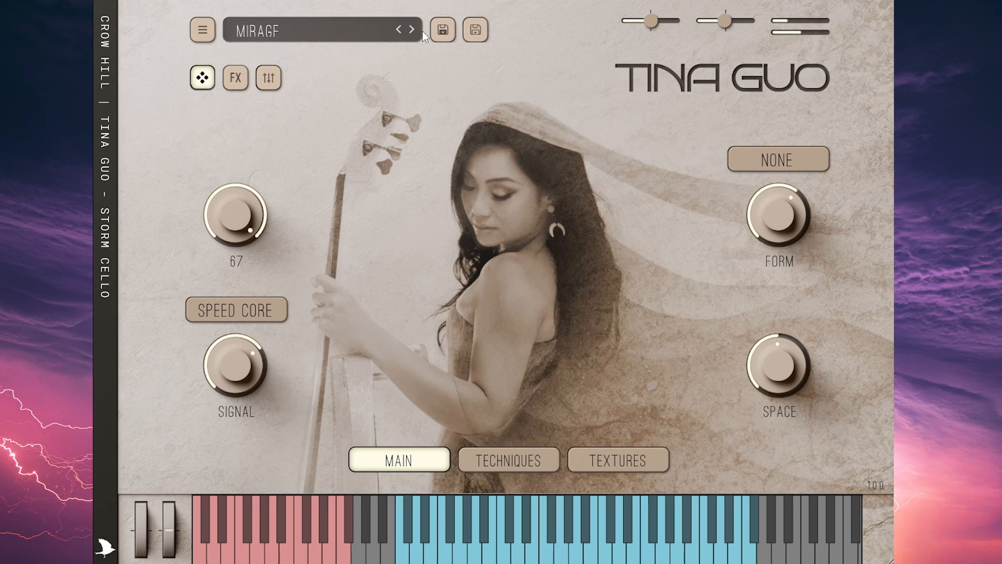
# Step: Load and audition the factory Sound Design preset Sweet Dreams
pyautogui.click(339, 32)
pyautogui.moveTo(370, 50)
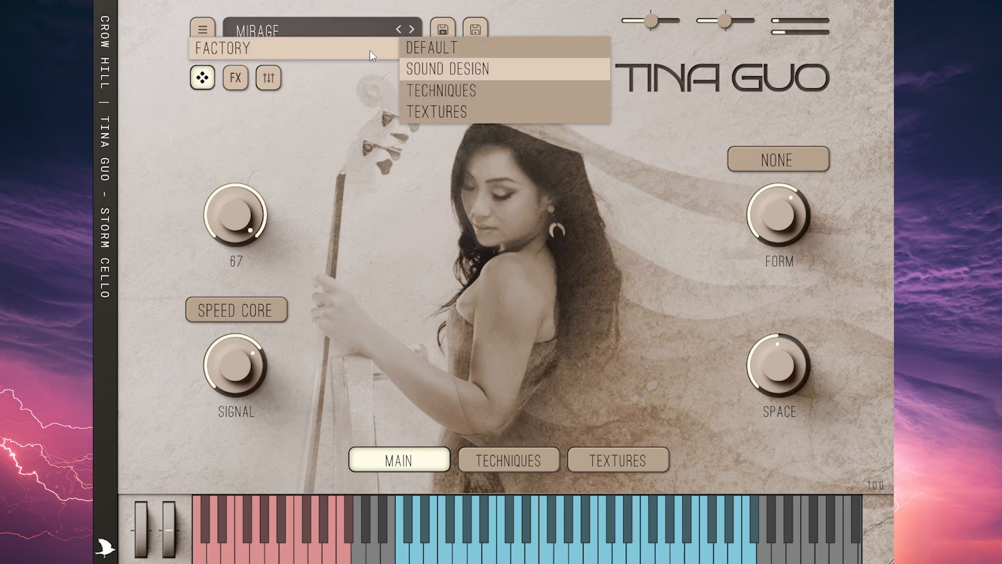
pyautogui.moveTo(431, 68)
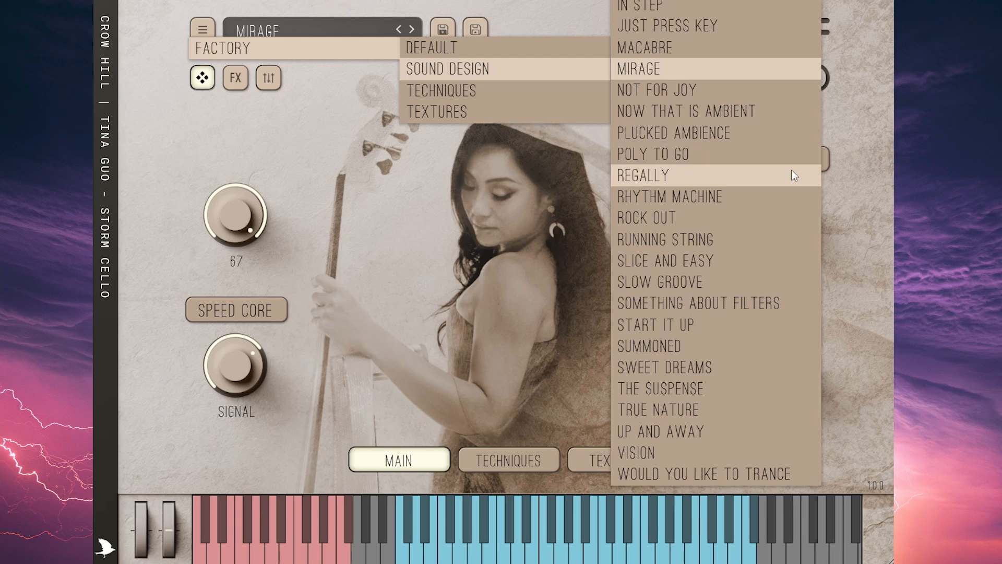
pyautogui.click(768, 365)
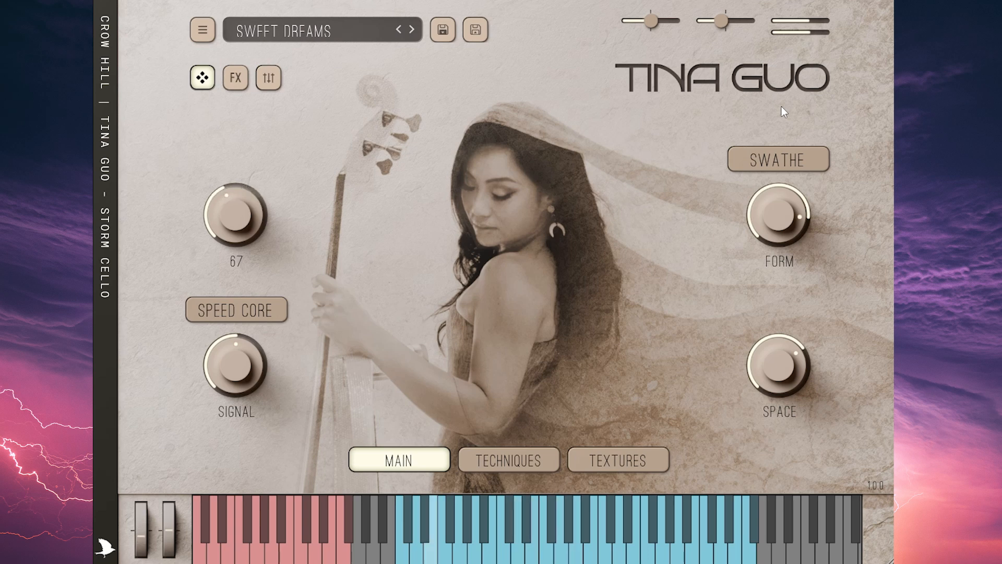
# Step: Load and audition the factory Sound Design preset Up and Away
pyautogui.click(283, 30)
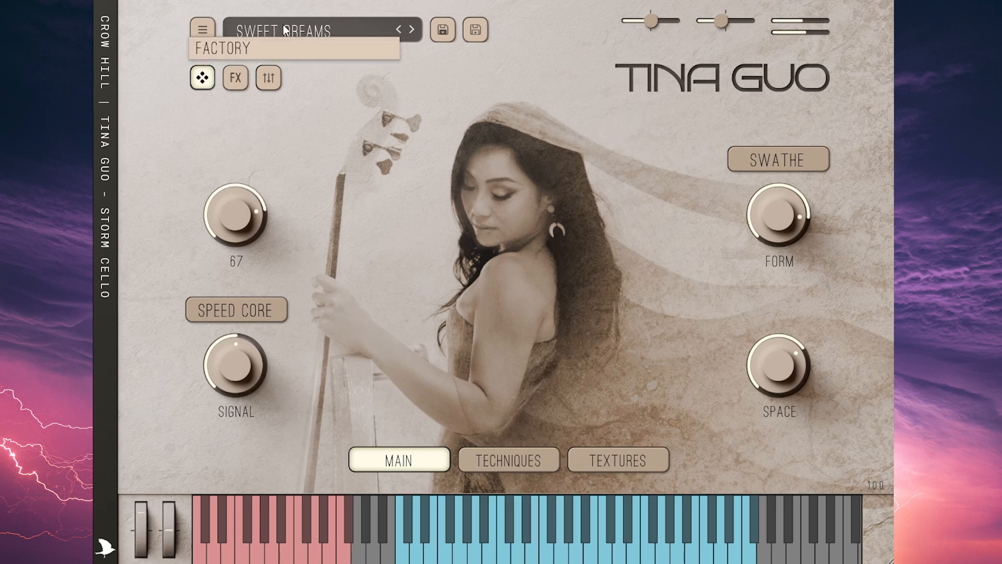
pyautogui.moveTo(300, 49)
pyautogui.moveTo(505, 79)
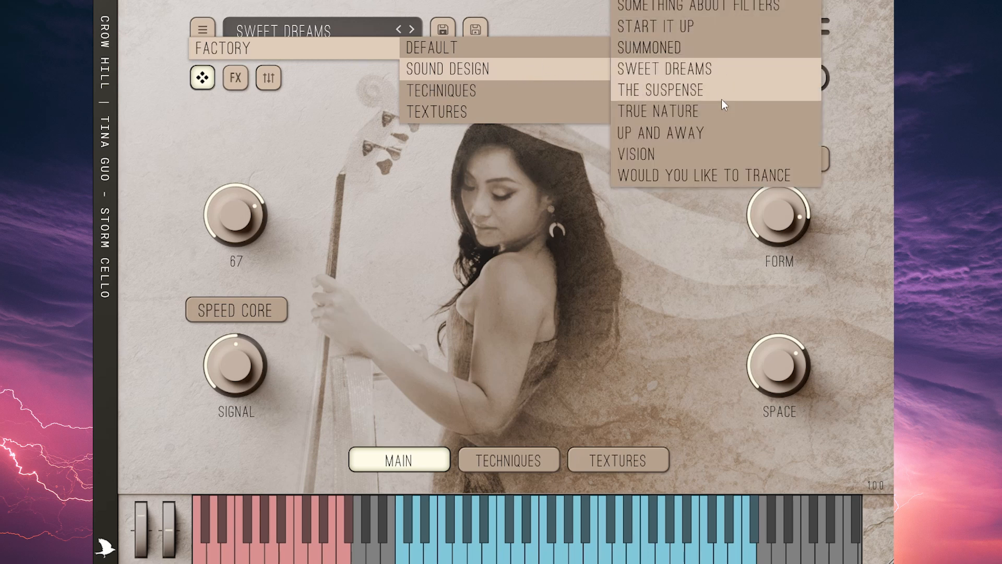
pyautogui.click(715, 132)
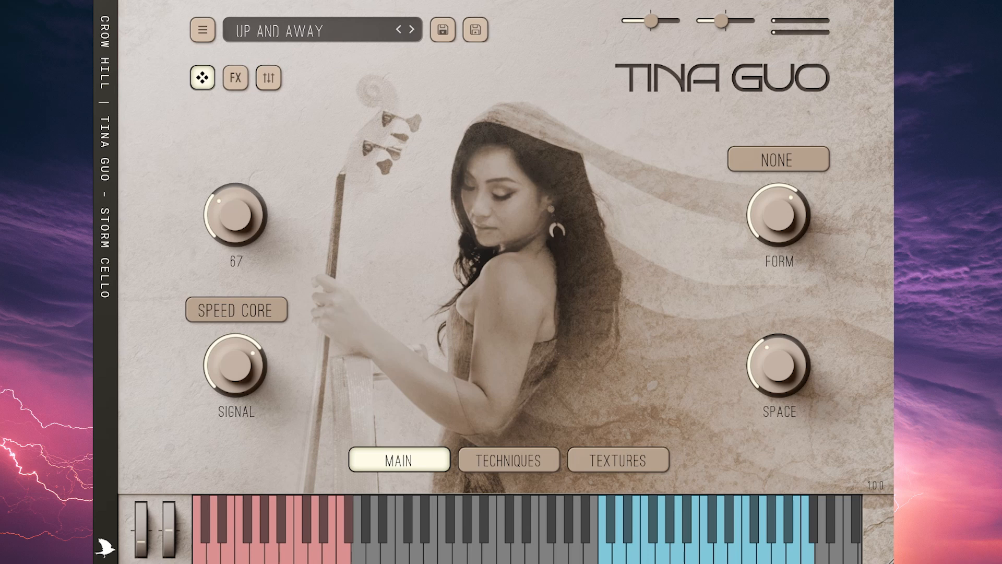
# Step: Look through the factory preset lists for Textures, Techniques and Sound Design
pyautogui.click(269, 34)
pyautogui.moveTo(217, 50)
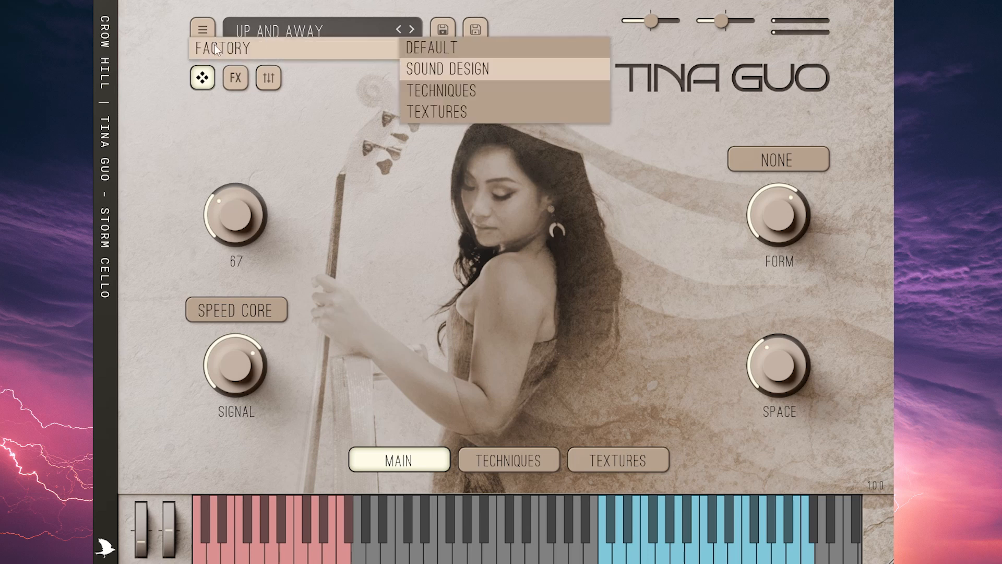
pyautogui.moveTo(447, 116)
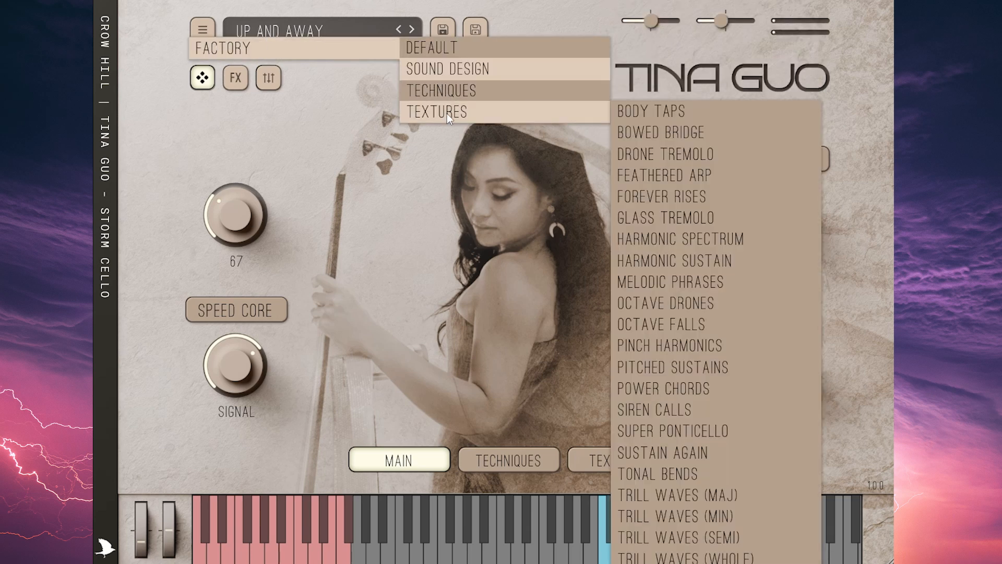
pyautogui.moveTo(462, 69)
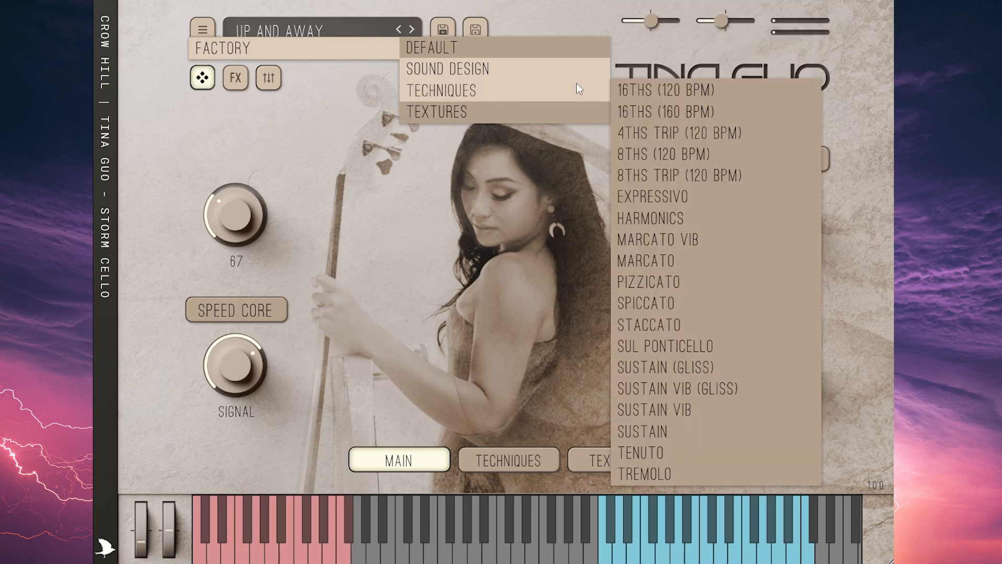
pyautogui.moveTo(585, 67)
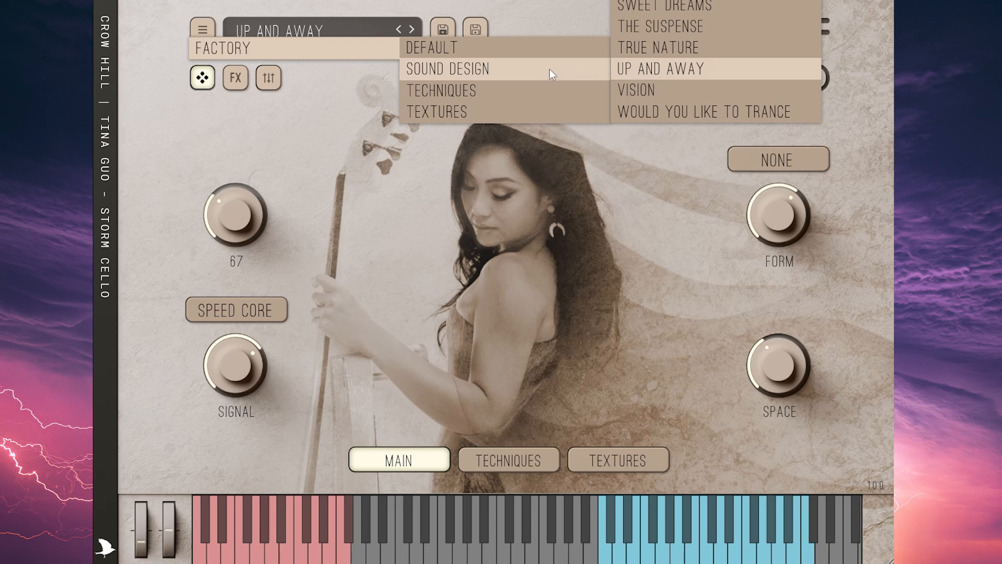